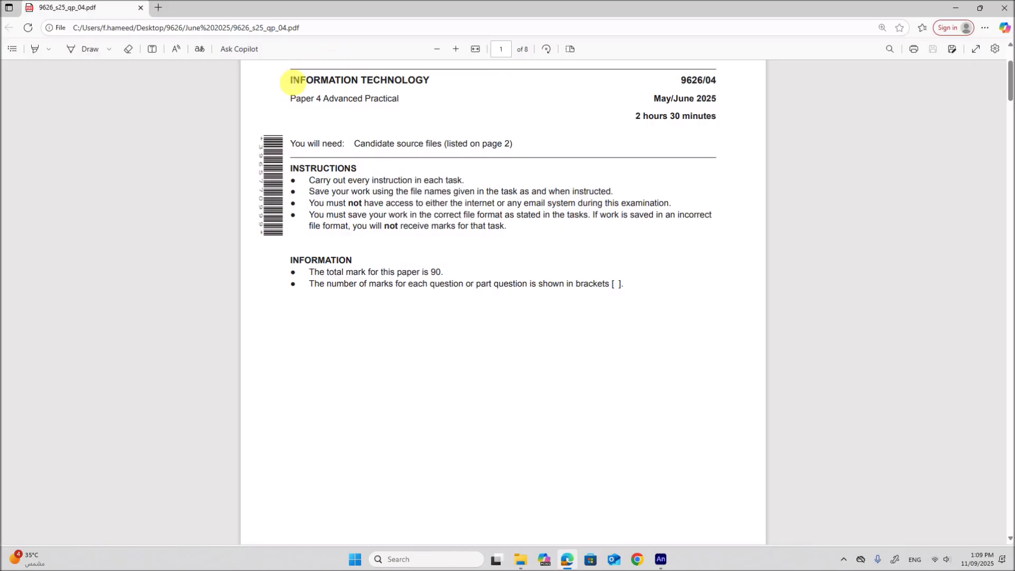
# - Review the 9626/04 paper's title, its May/June 2025 session and supplied source files, and view the Examination folder's contents
pyautogui.moveTo(292, 84); pyautogui.dragTo(389, 108)
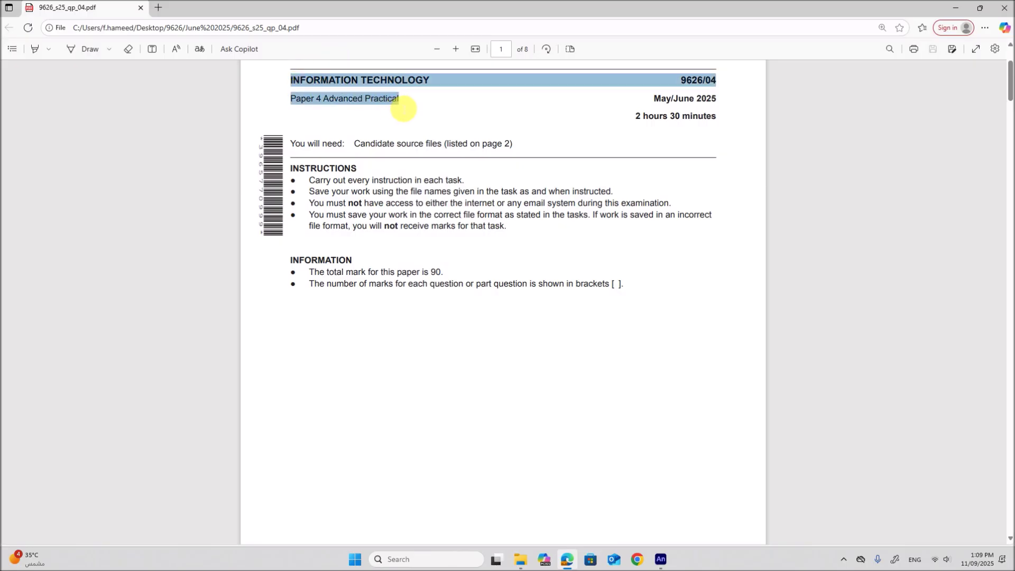
pyautogui.moveTo(654, 100); pyautogui.dragTo(717, 101)
pyautogui.scroll(-15, 425, 333)
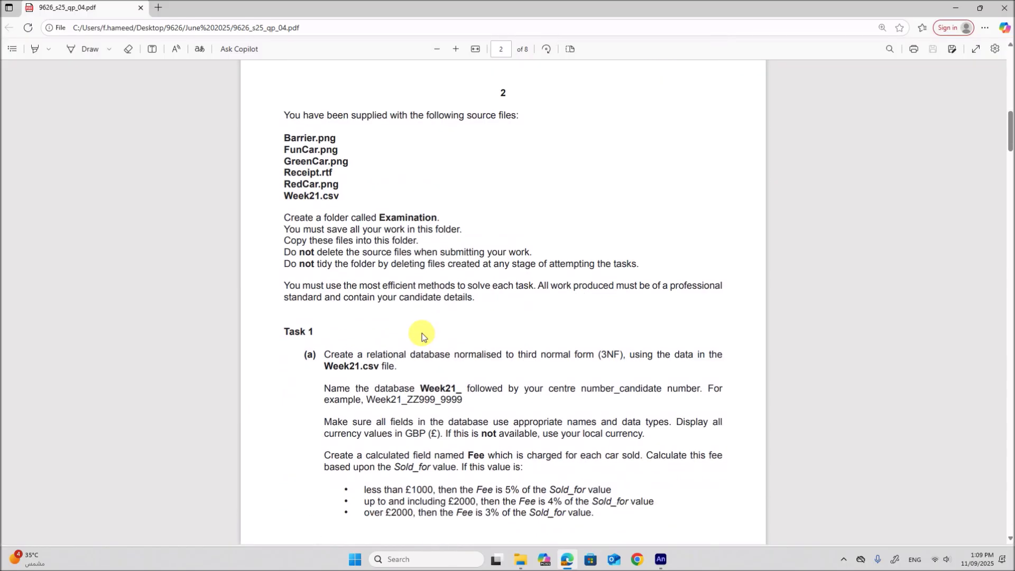
pyautogui.moveTo(287, 136); pyautogui.dragTo(344, 200)
pyautogui.click(520, 560)
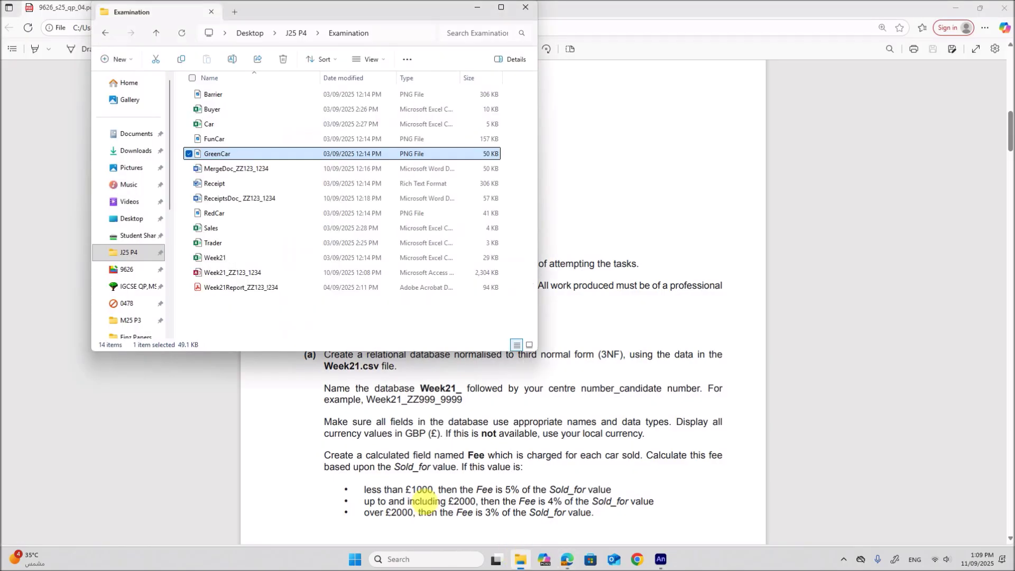
pyautogui.click(704, 337)
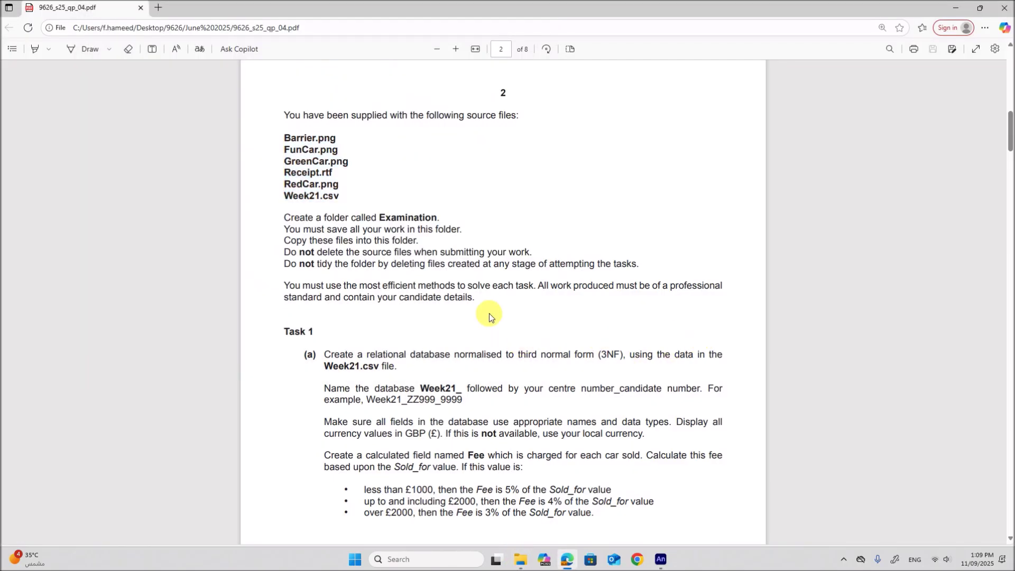
# - Read through the exam paper to Task 3, including its three required images and the frame size and colouring instruction
pyautogui.scroll(-2, 489, 315)
pyautogui.scroll(-1, 489, 318)
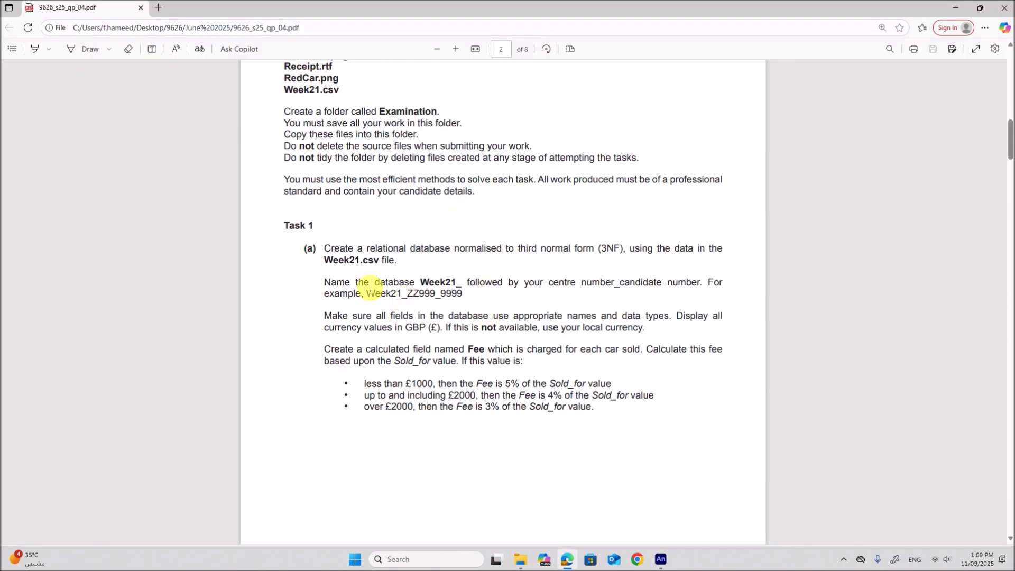
pyautogui.scroll(-6, 446, 325)
pyautogui.scroll(-20, 444, 328)
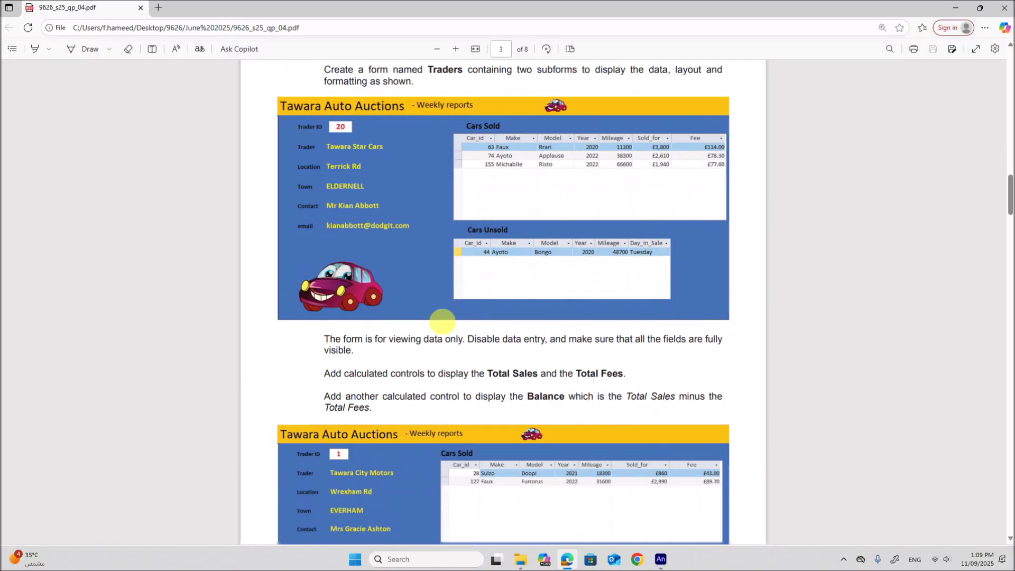
pyautogui.scroll(-20, 444, 323)
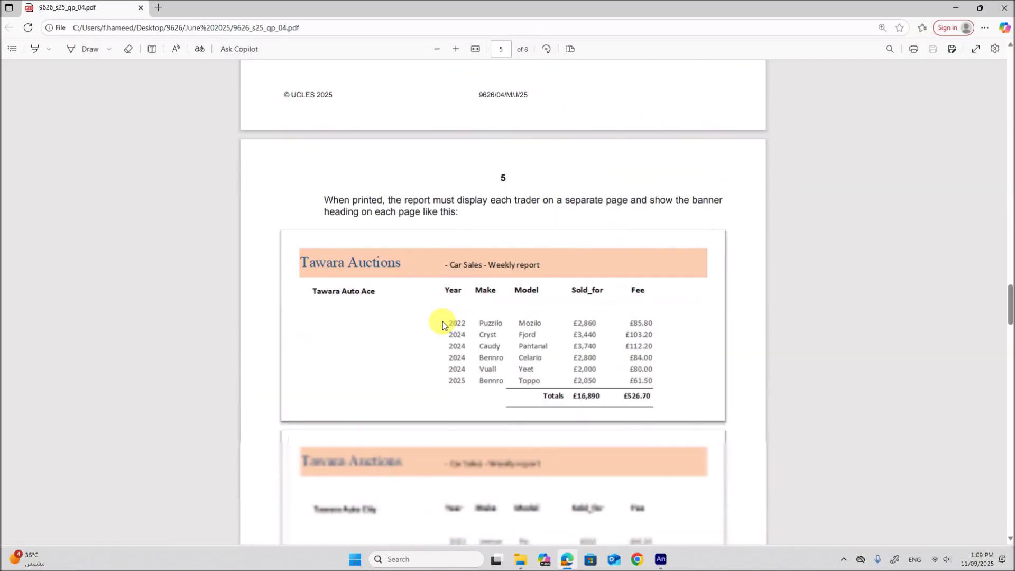
pyautogui.scroll(-15, 446, 319)
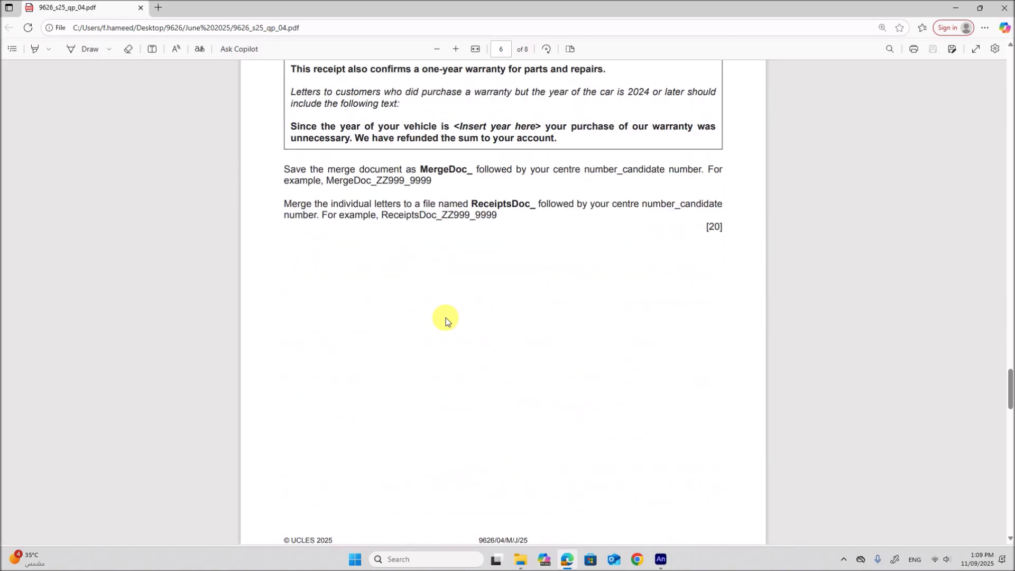
pyautogui.scroll(-2, 446, 319)
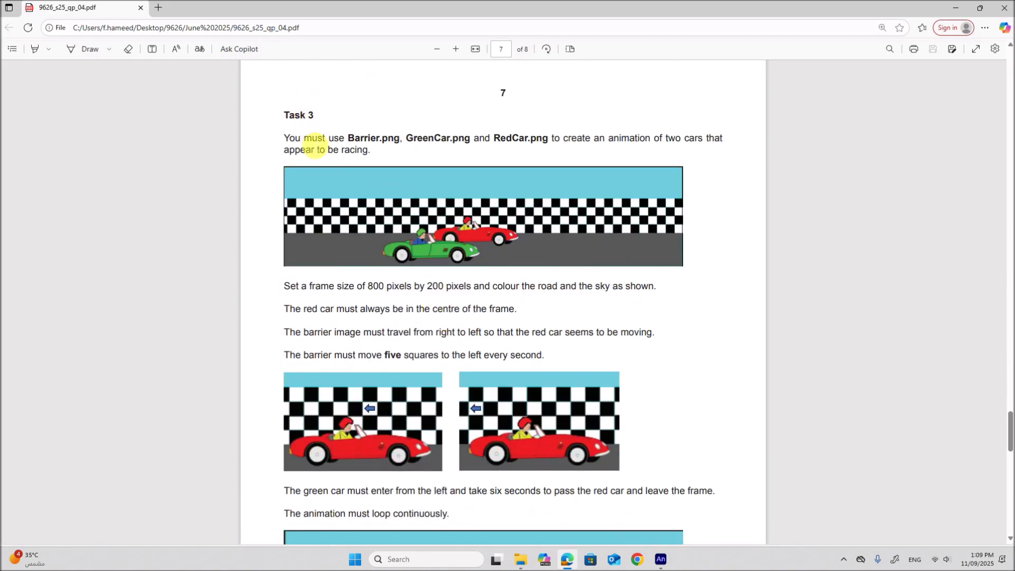
pyautogui.moveTo(350, 139); pyautogui.dragTo(551, 140)
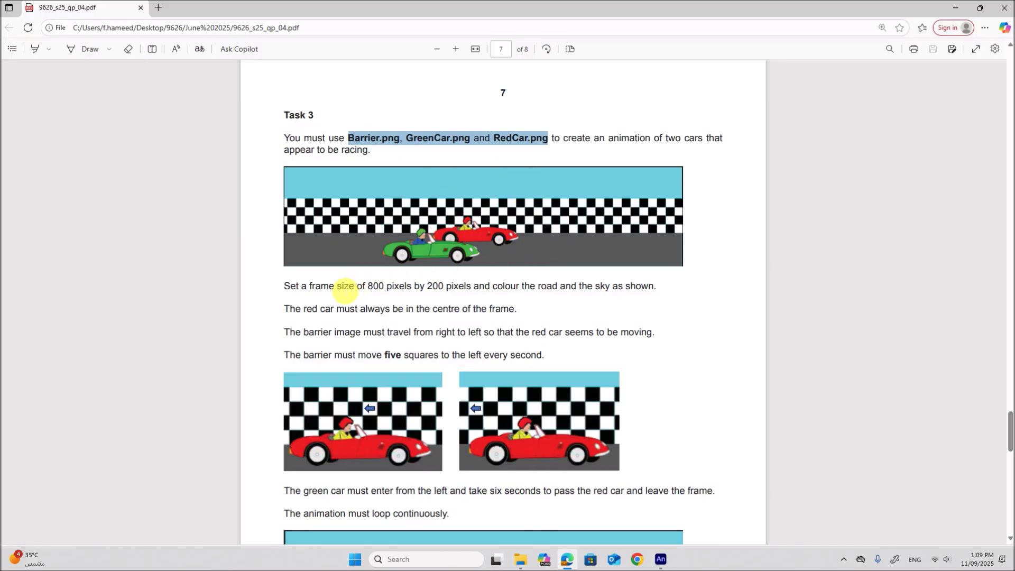
pyautogui.moveTo(330, 286); pyautogui.dragTo(658, 293)
# - Switch to Adobe Animate and create an HTML5 Canvas document 800 pixels wide and 200 pixels high at 30 fps
pyautogui.click(638, 560)
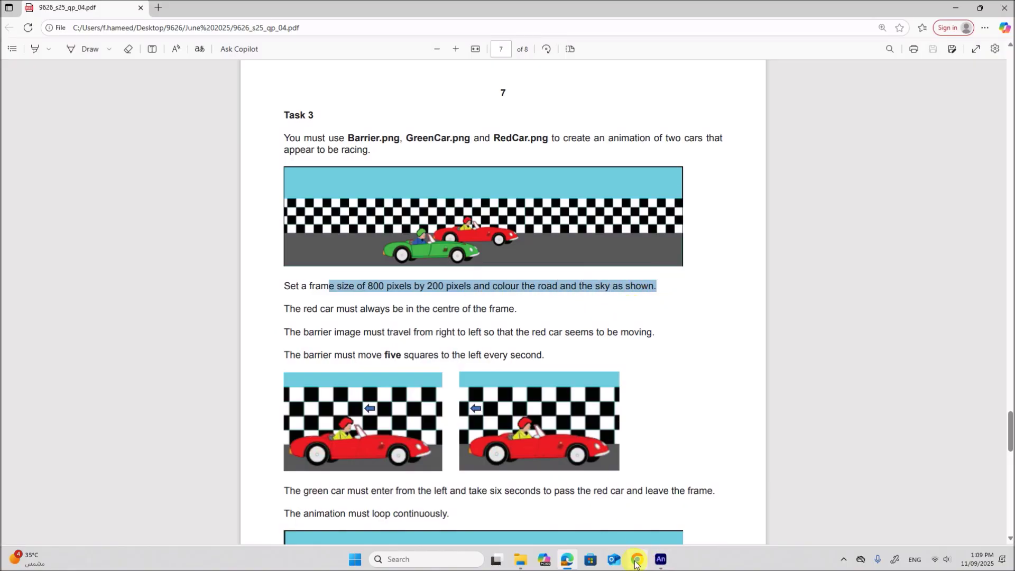
pyautogui.click(660, 558)
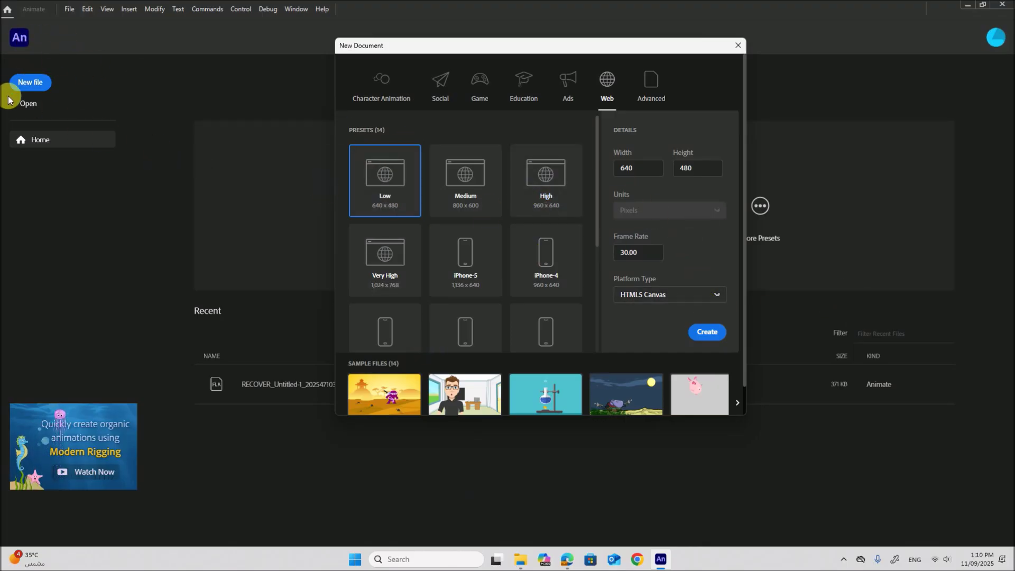
pyautogui.click(629, 169)
pyautogui.write('8')
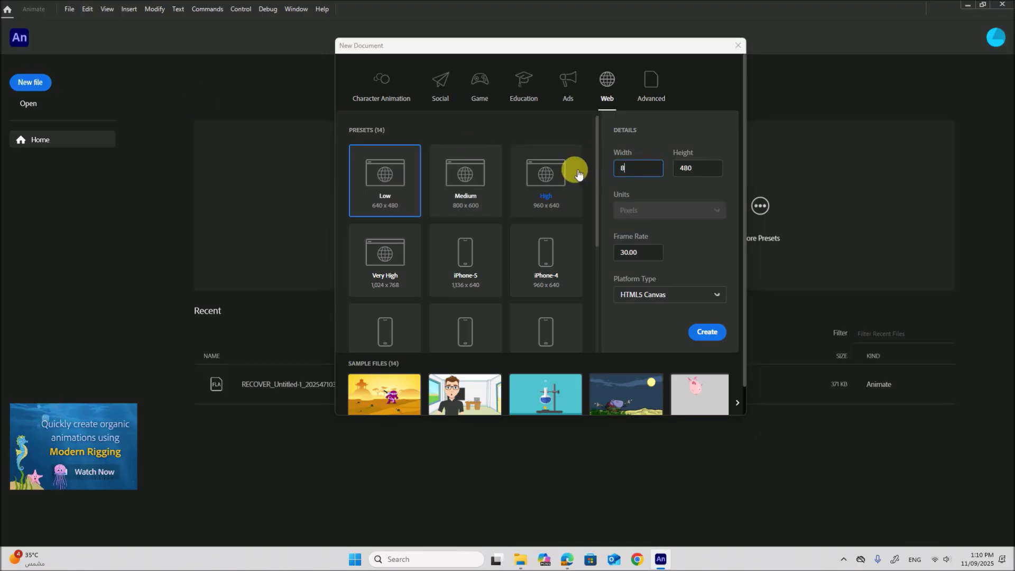
pyautogui.write('00')
pyautogui.click(694, 164)
pyautogui.write('200')
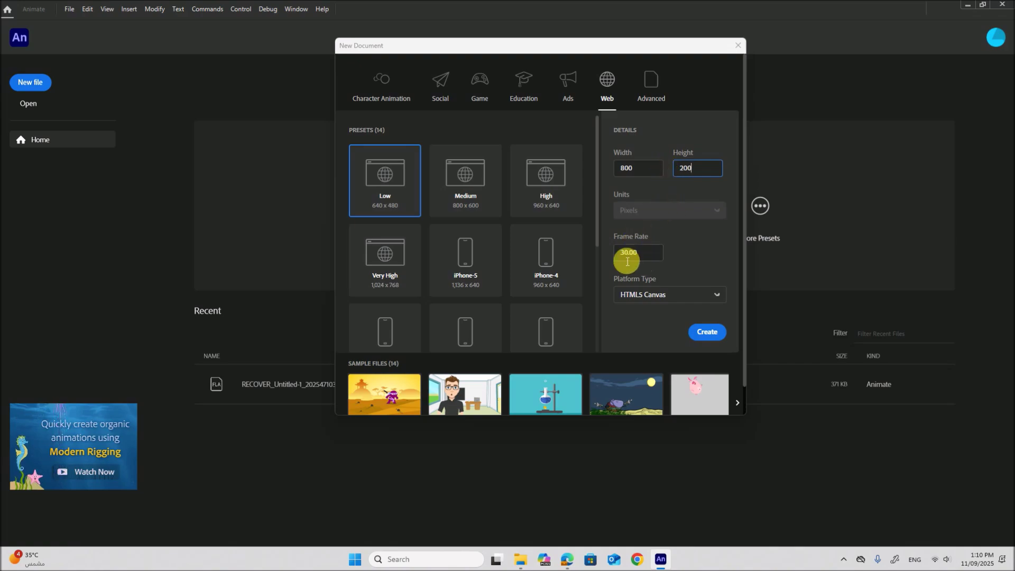
pyautogui.click(625, 254)
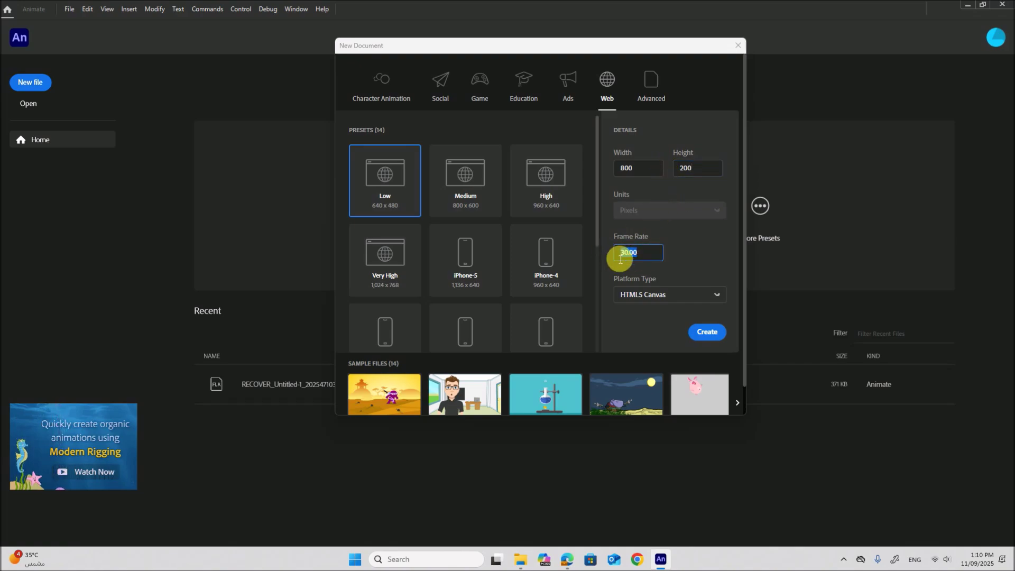
pyautogui.click(699, 334)
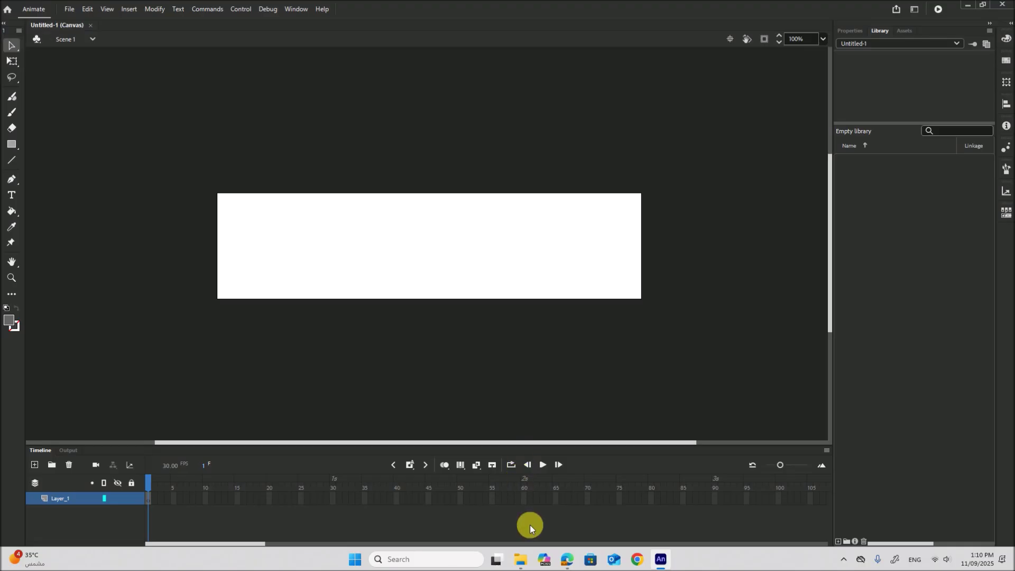
# - Check Task 3's road and sky colouring in the paper, and draw a grey road rectangle about 106 px high across the stage's lower half
pyautogui.click(567, 559)
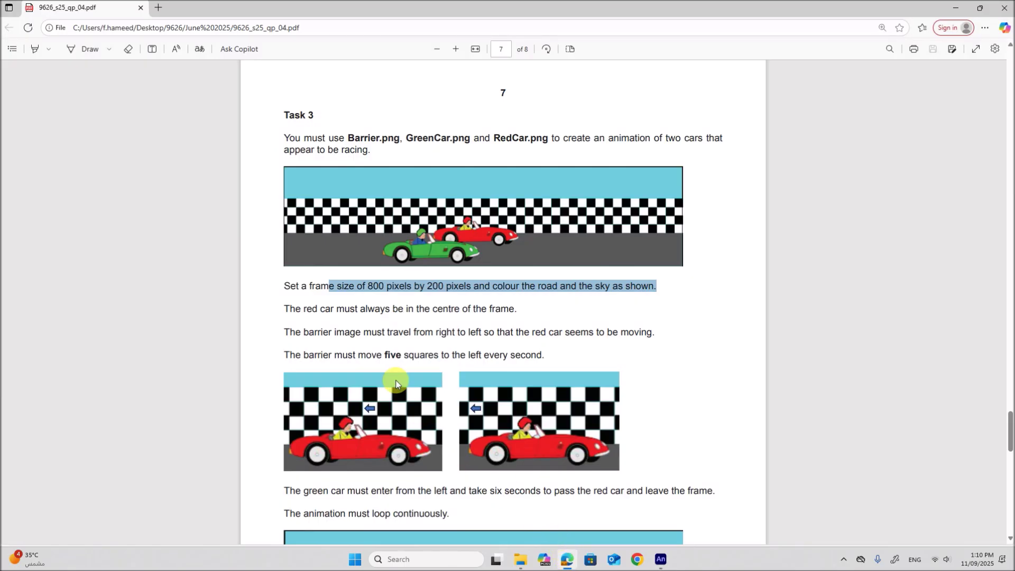
pyautogui.click(363, 329)
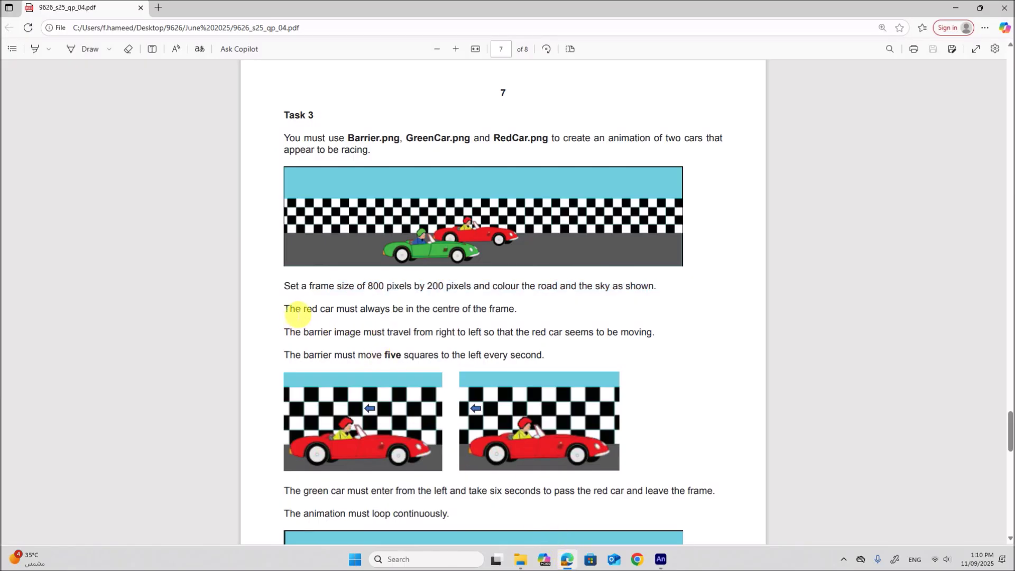
pyautogui.moveTo(485, 286); pyautogui.dragTo(656, 293)
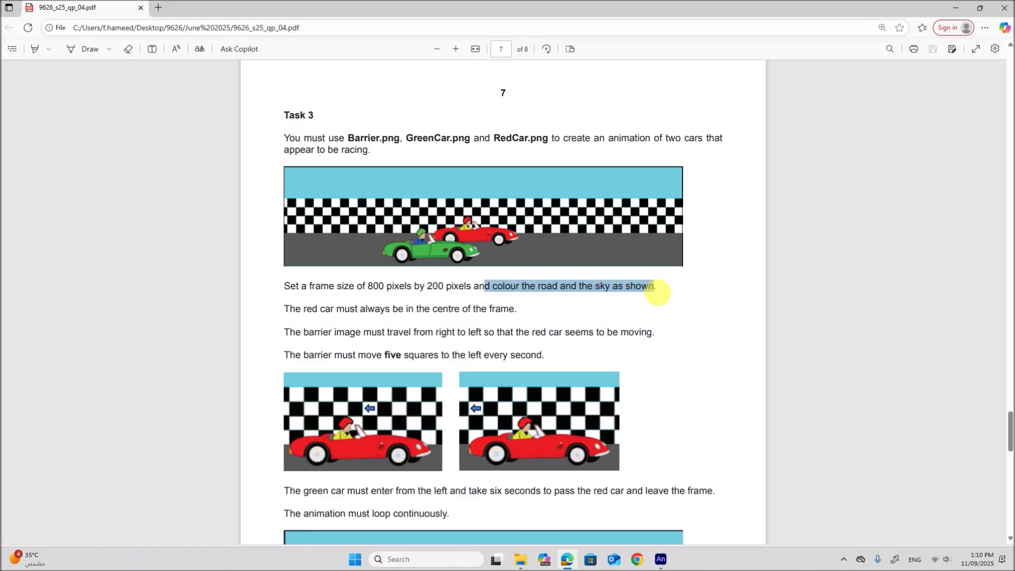
pyautogui.click(661, 559)
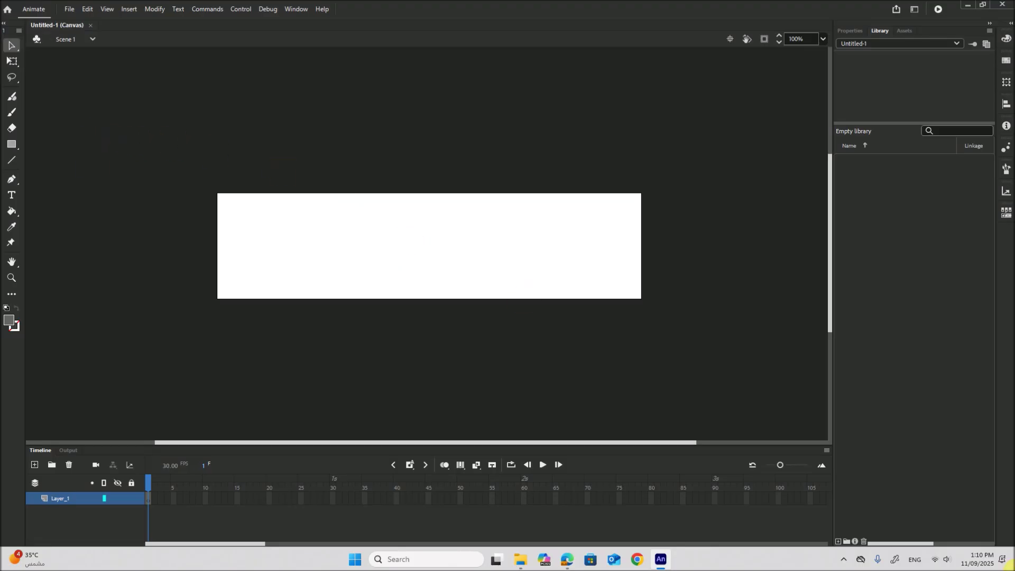
pyautogui.click(10, 147)
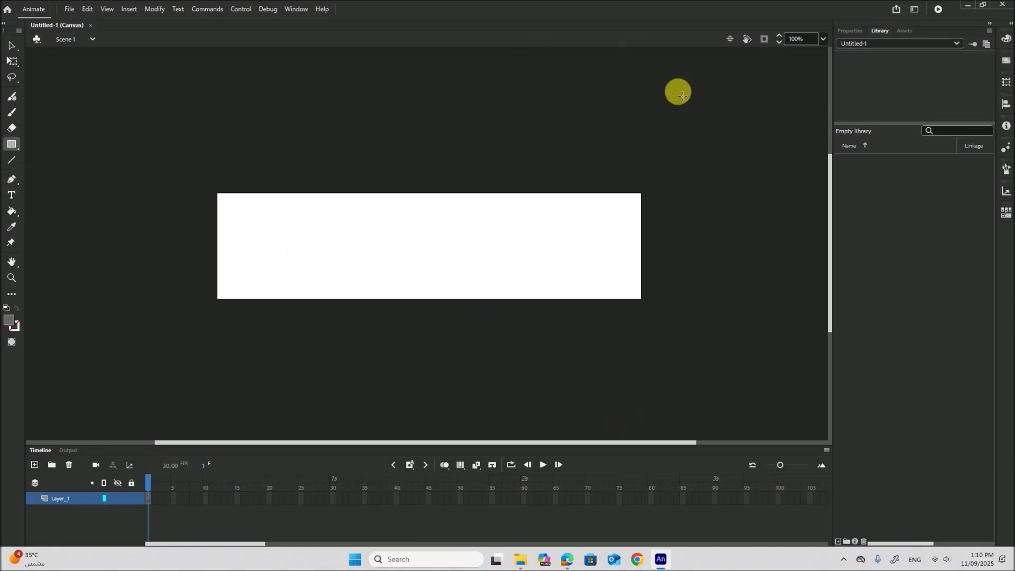
pyautogui.click(849, 30)
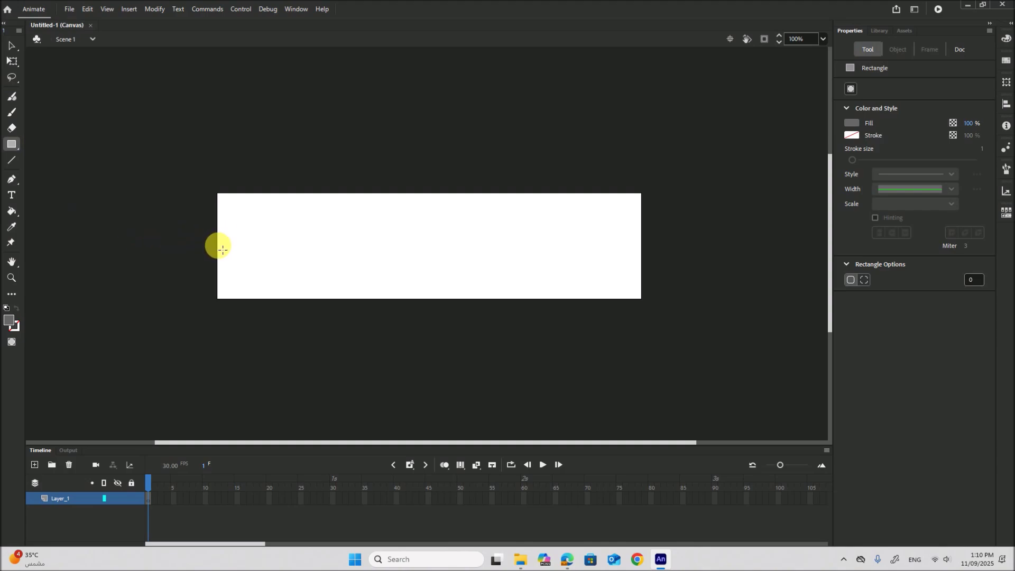
pyautogui.moveTo(223, 250); pyautogui.dragTo(642, 302)
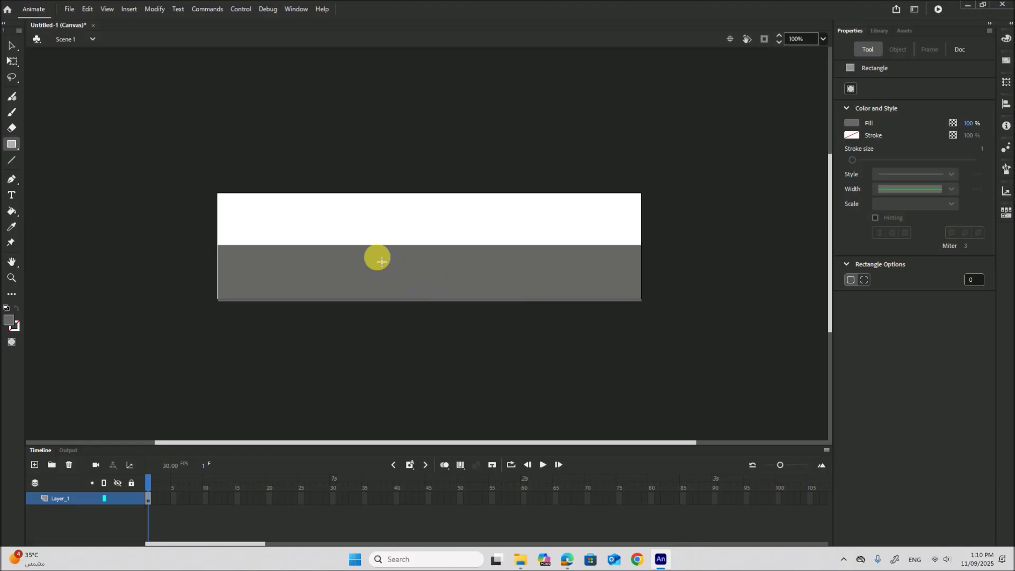
# - Set the road rectangle's width to 800 px and nudge it up to meet the stage's lower edge
pyautogui.click(11, 46)
pyautogui.click(290, 267)
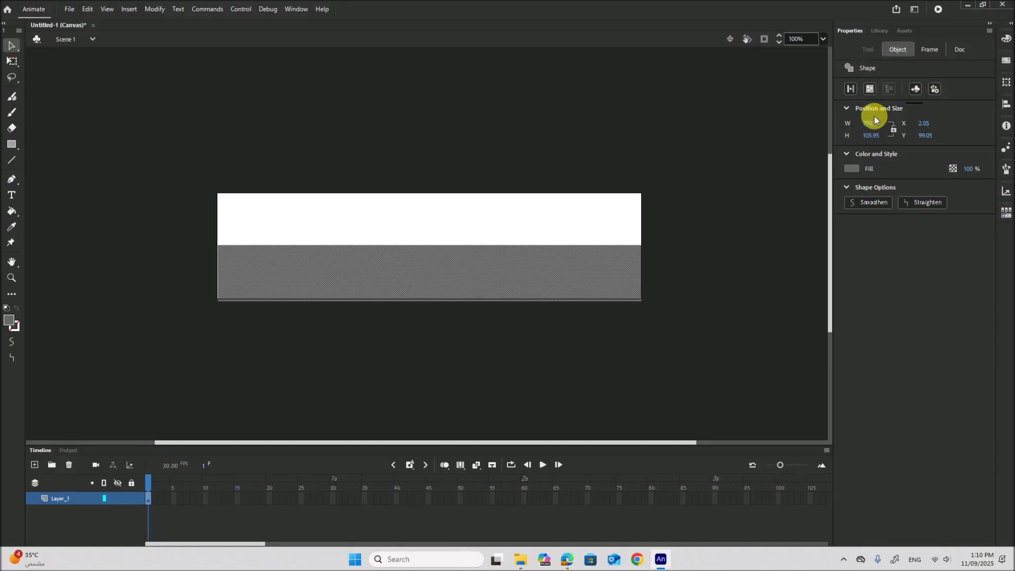
pyautogui.write('800')
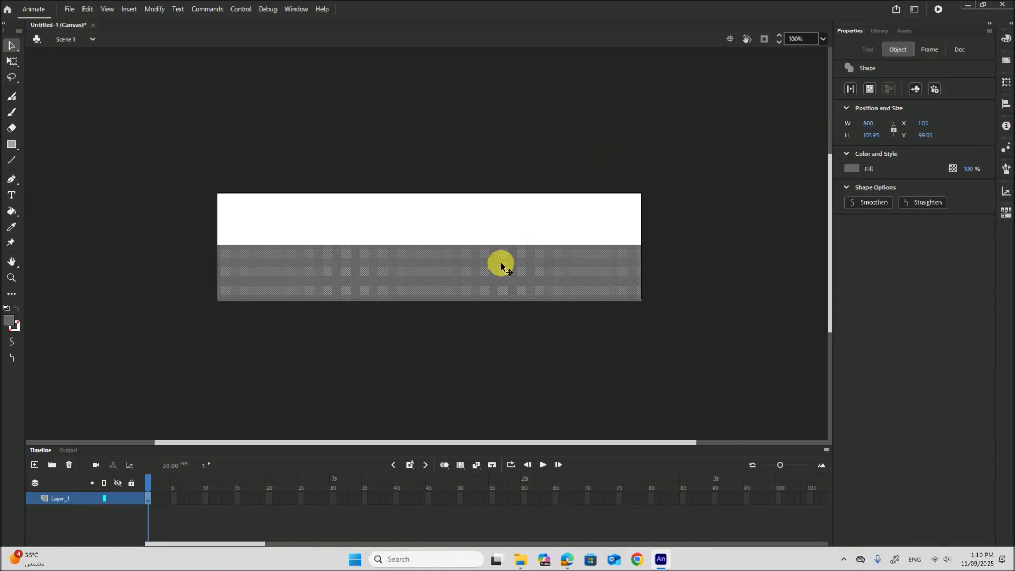
pyautogui.press('Up')
pyautogui.press('Up')
pyautogui.press('Up')
pyautogui.press('Up')
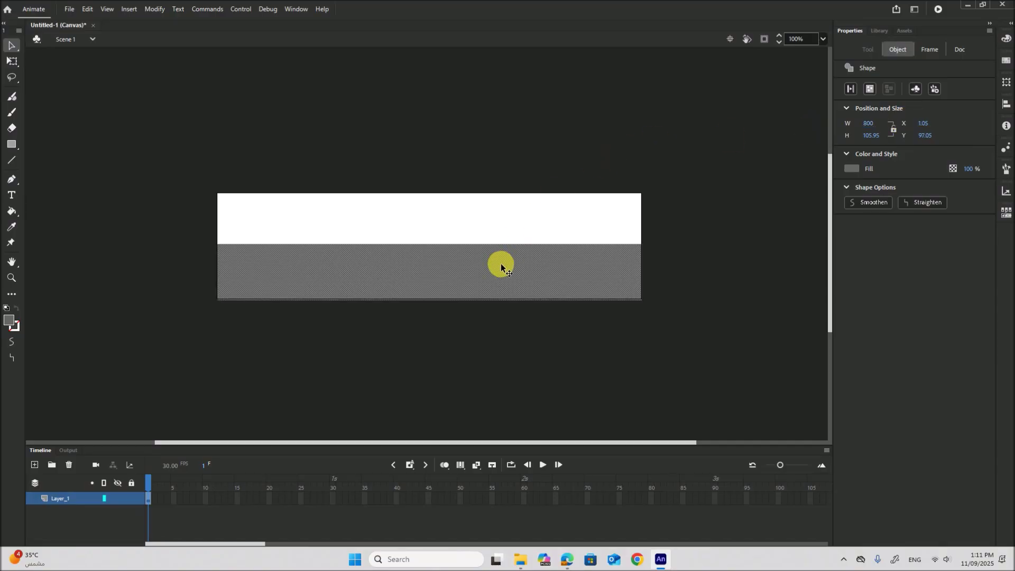
pyautogui.click(722, 285)
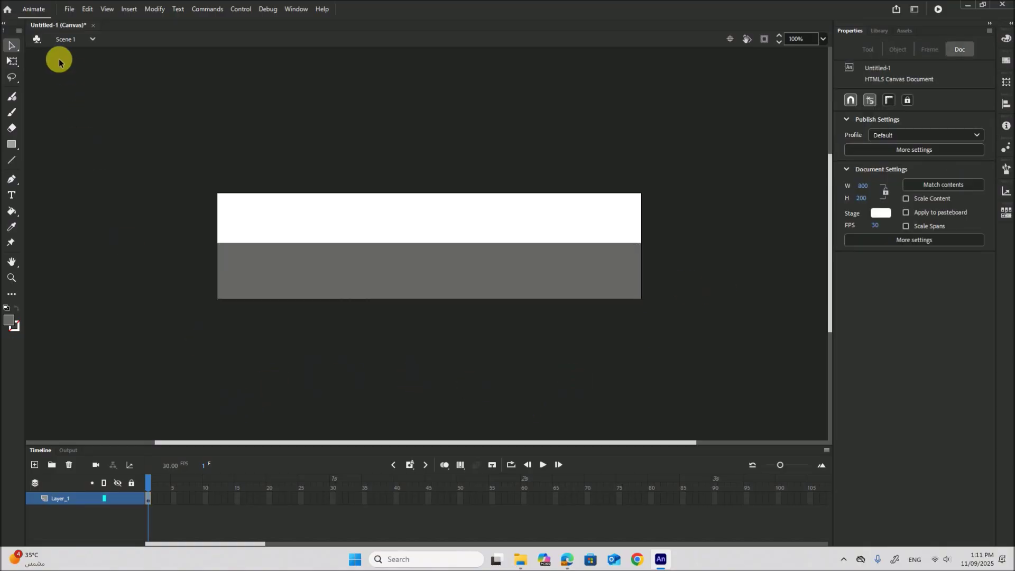
# - Draw a sky rectangle about 806 by 70 px along the stage's upper edge and fill it with light cyan
pyautogui.click(11, 145)
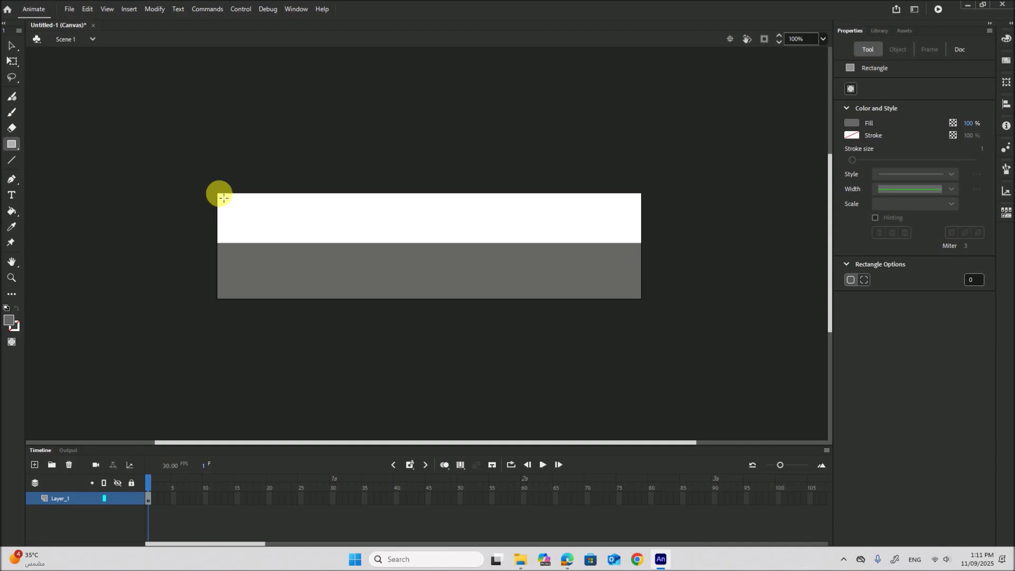
pyautogui.moveTo(221, 197); pyautogui.dragTo(649, 232)
pyautogui.click(852, 123)
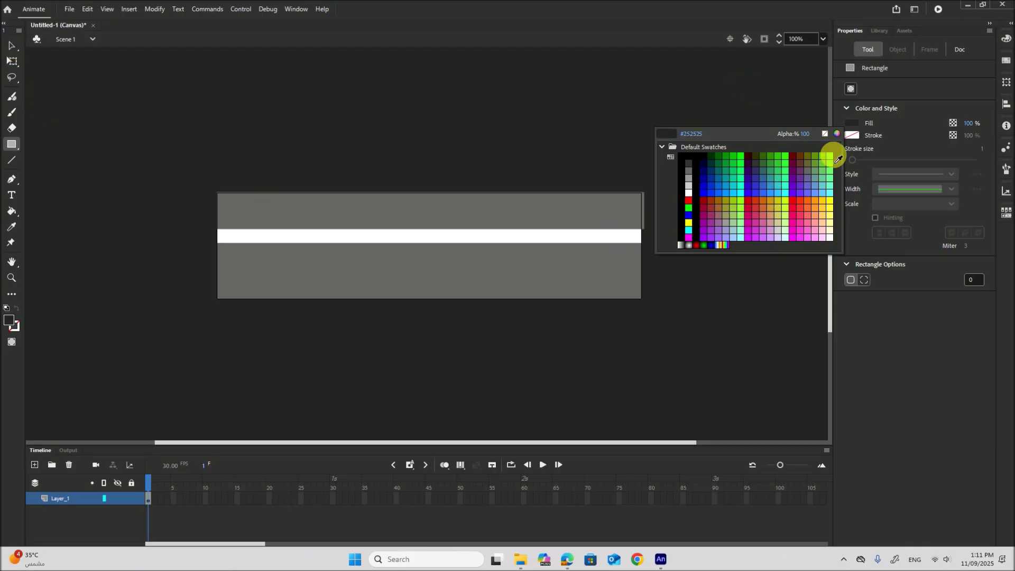
pyautogui.click(923, 405)
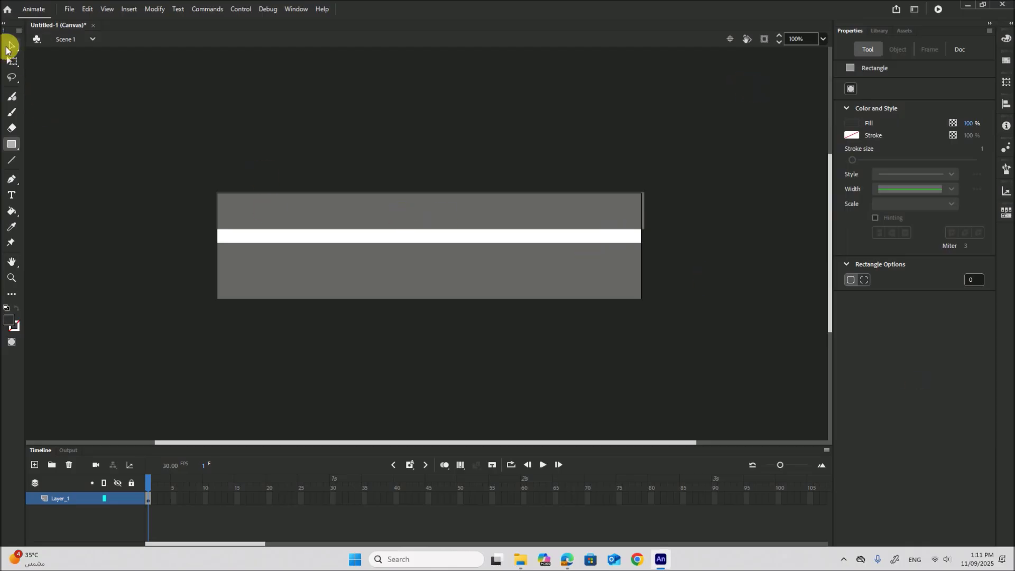
pyautogui.click(8, 48)
pyautogui.click(356, 223)
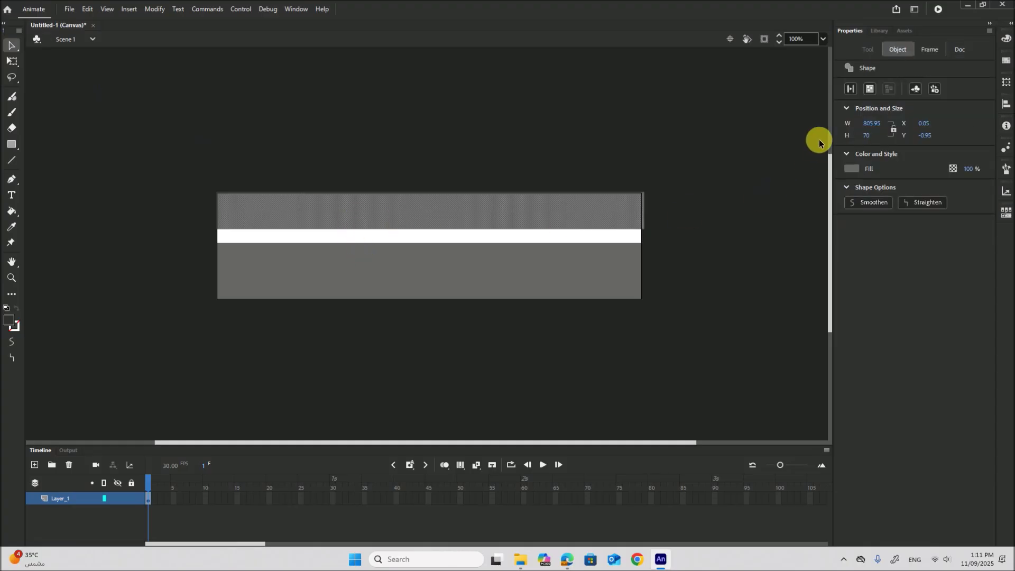
pyautogui.click(849, 168)
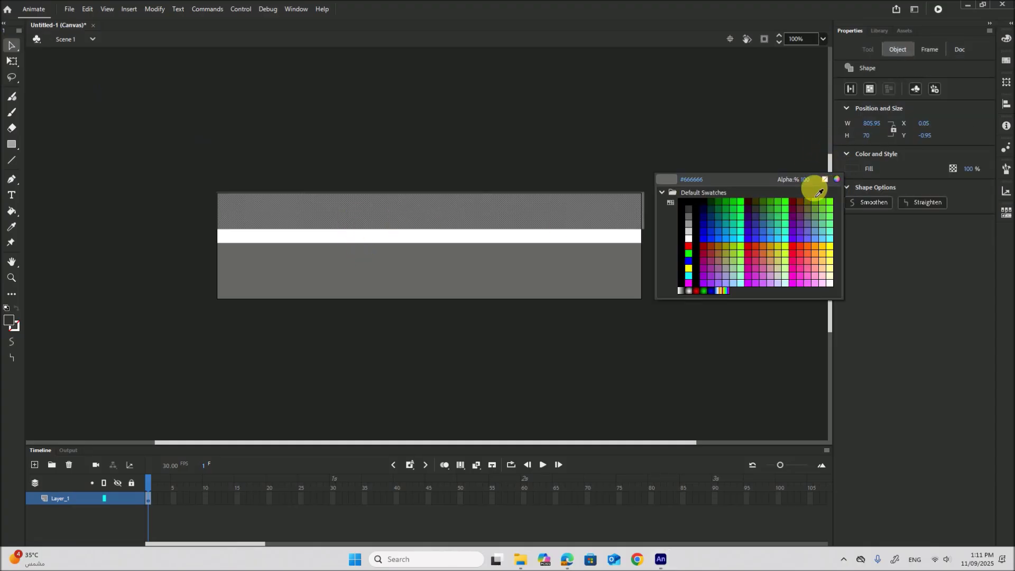
pyautogui.click(836, 244)
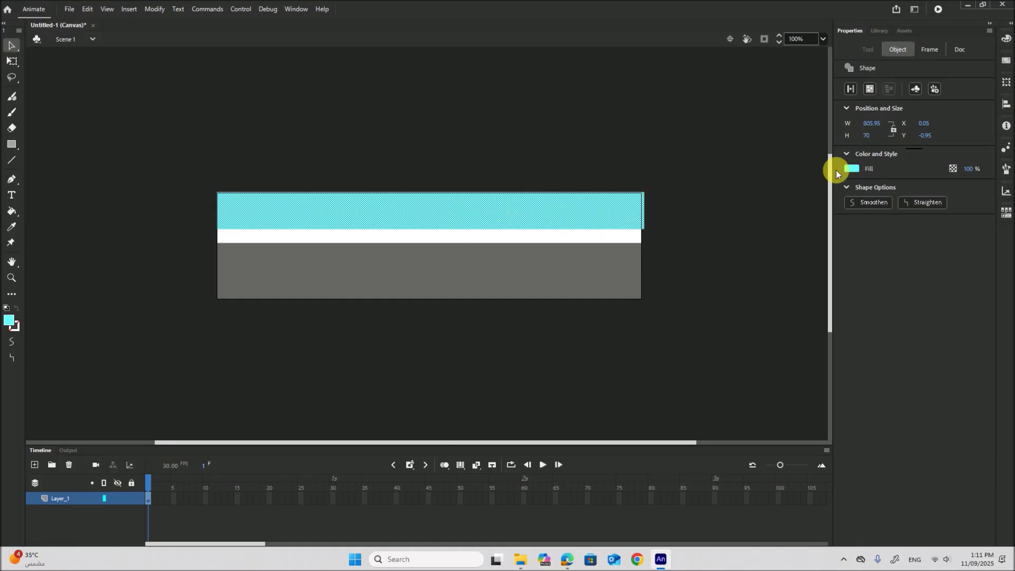
# - Set the sky rectangle's width to 800 px and stretch it down to about 84 px high
pyautogui.click(872, 125)
pyautogui.write('800')
pyautogui.click(12, 61)
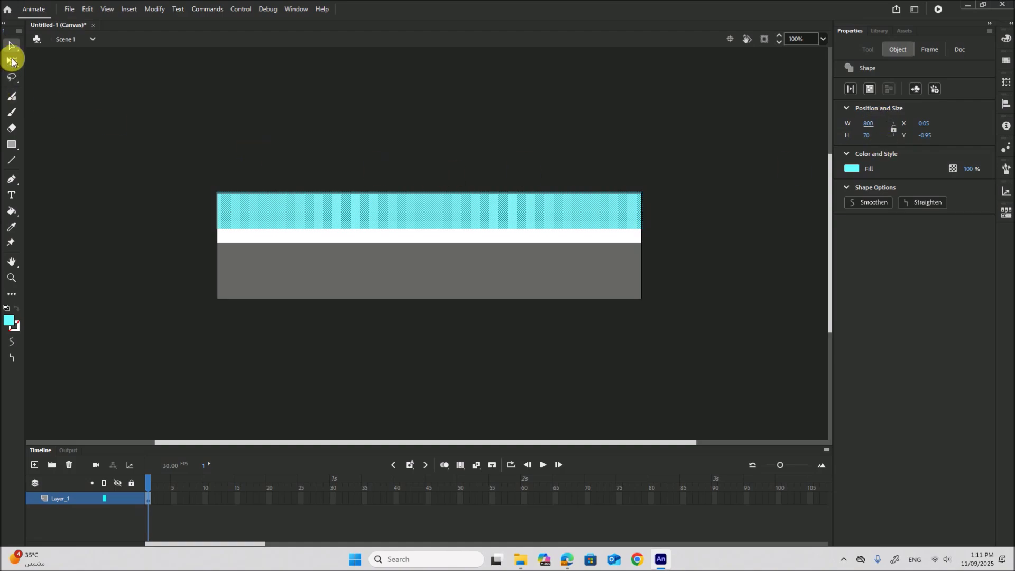
pyautogui.moveTo(429, 229); pyautogui.dragTo(424, 232)
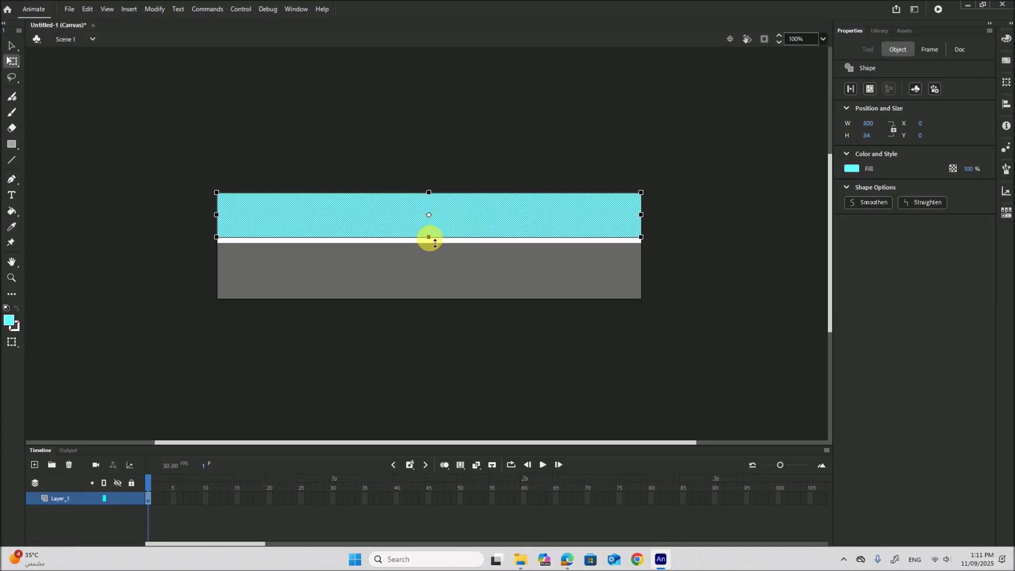
# - Stretch the sky rectangle down over the gap to about 106 px high, nudge it to Y 1, and deselect it
pyautogui.moveTo(436, 245); pyautogui.dragTo(451, 228)
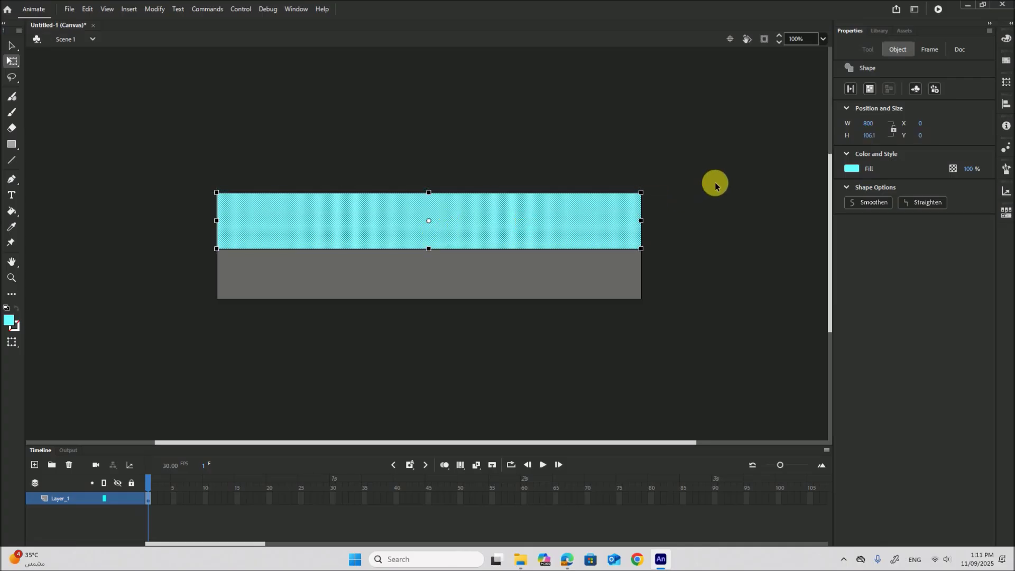
pyautogui.press('Down')
pyautogui.press('Down')
pyautogui.press('Down')
pyautogui.press('Down')
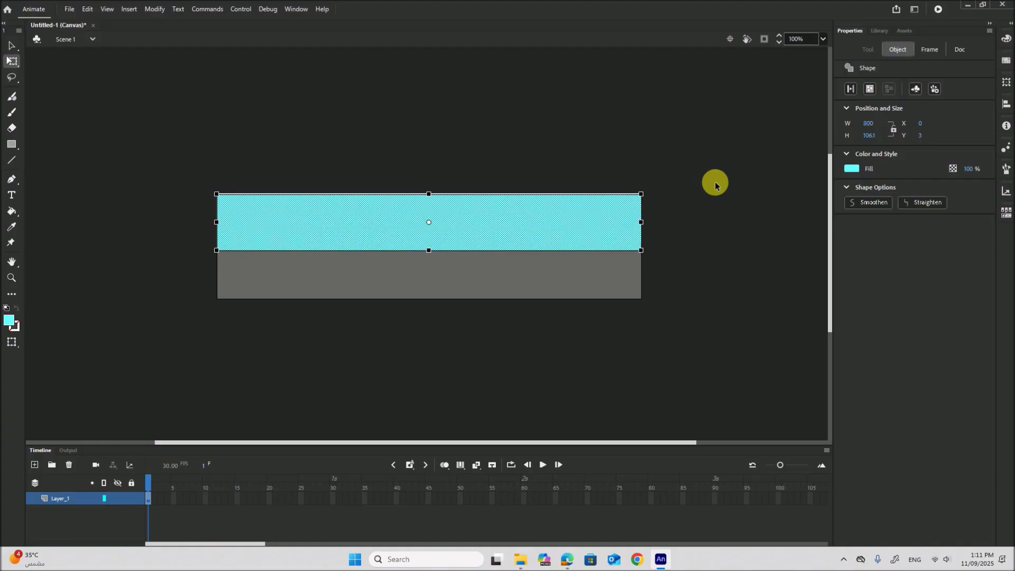
pyautogui.press('Up')
pyautogui.click(12, 46)
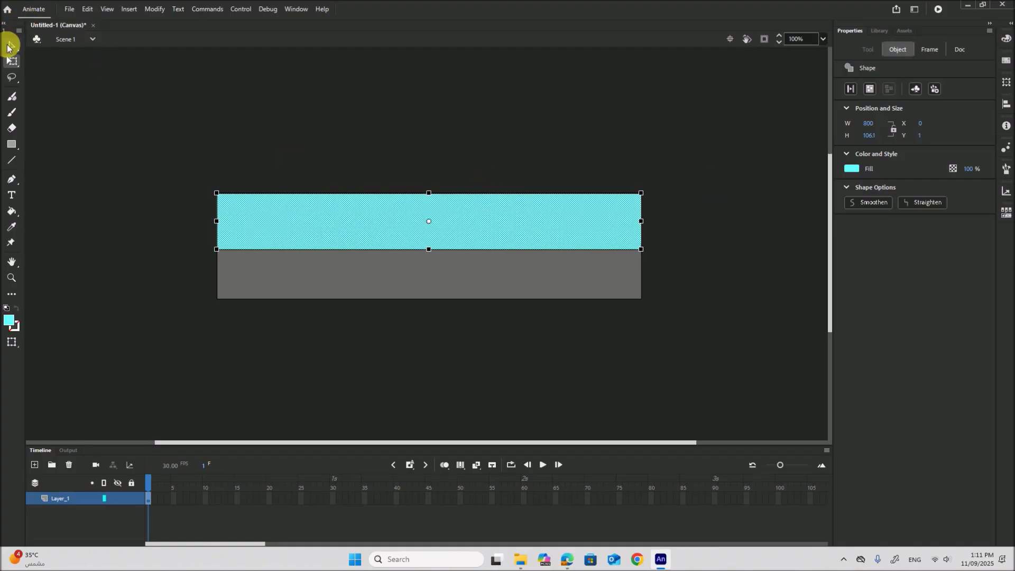
pyautogui.click(783, 367)
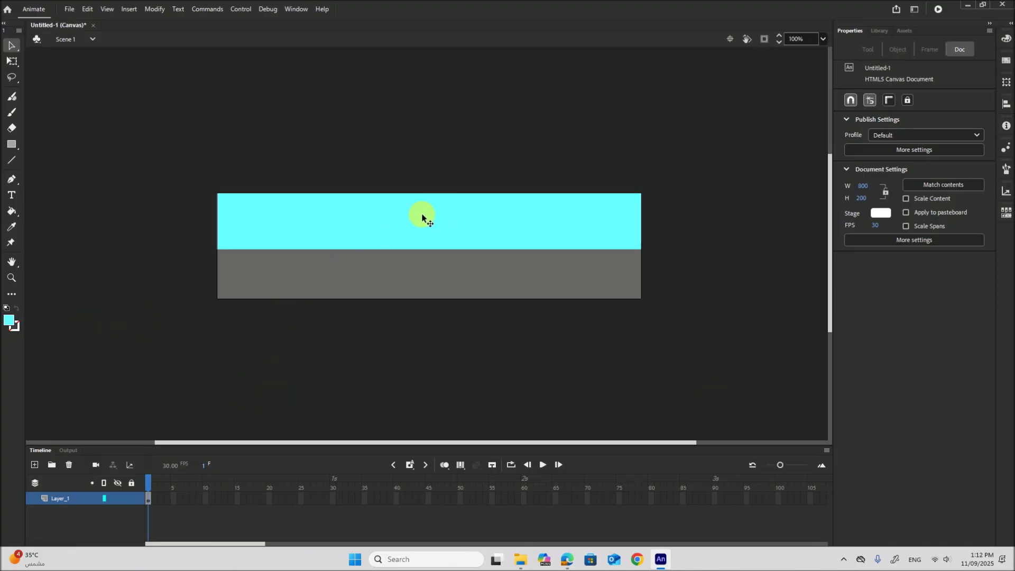
# - Rename the layer holding the road and sky as BG
pyautogui.doubleClick(61, 499)
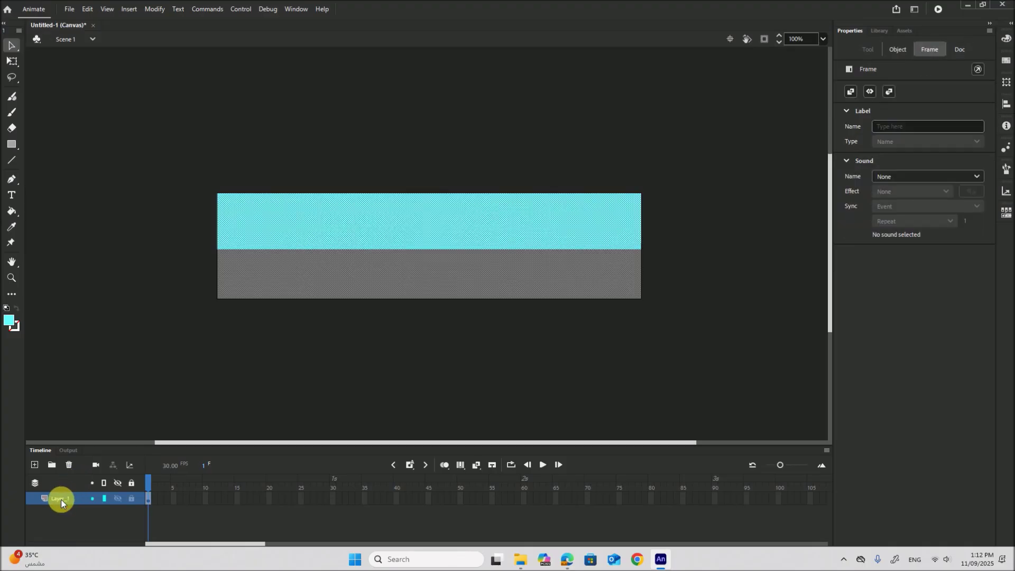
pyautogui.write('BG')
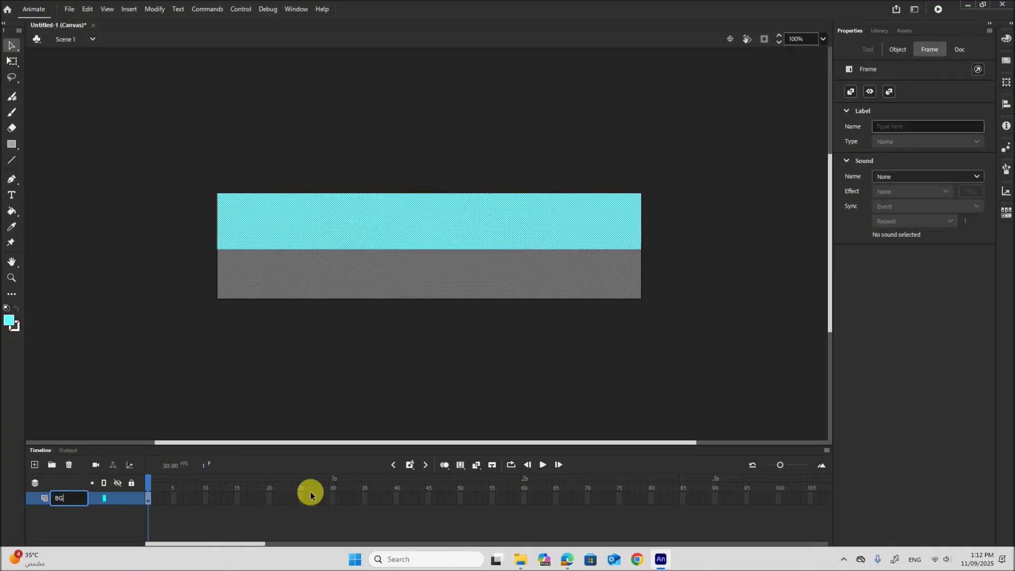
pyautogui.click(206, 545)
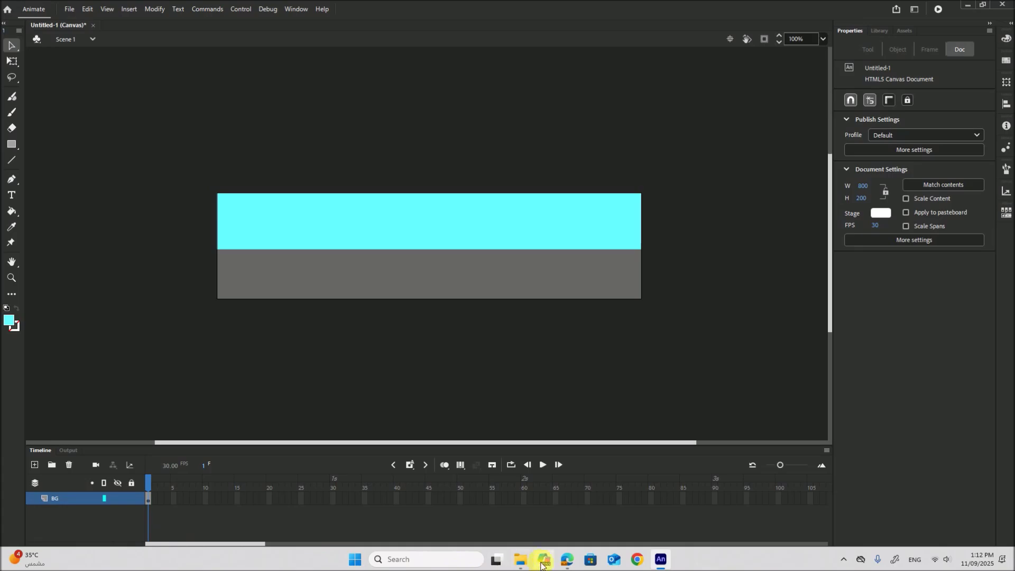
# - Switch to the exam paper and read Task 3's requirements for the red car's position, the barrier's movement and the green car's timing
pyautogui.click(565, 559)
pyautogui.moveTo(320, 310); pyautogui.dragTo(528, 310)
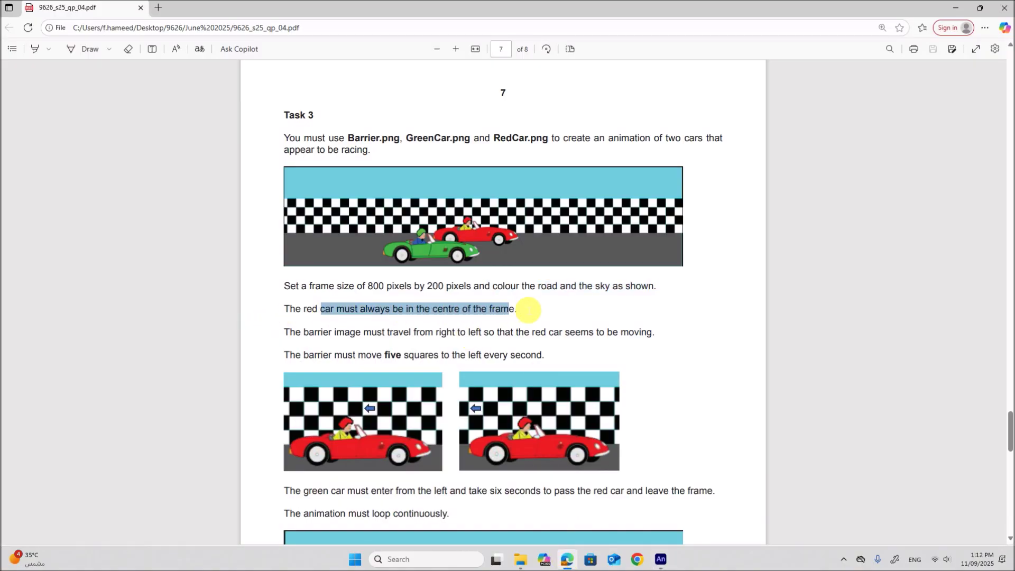
pyautogui.moveTo(345, 333); pyautogui.dragTo(656, 345)
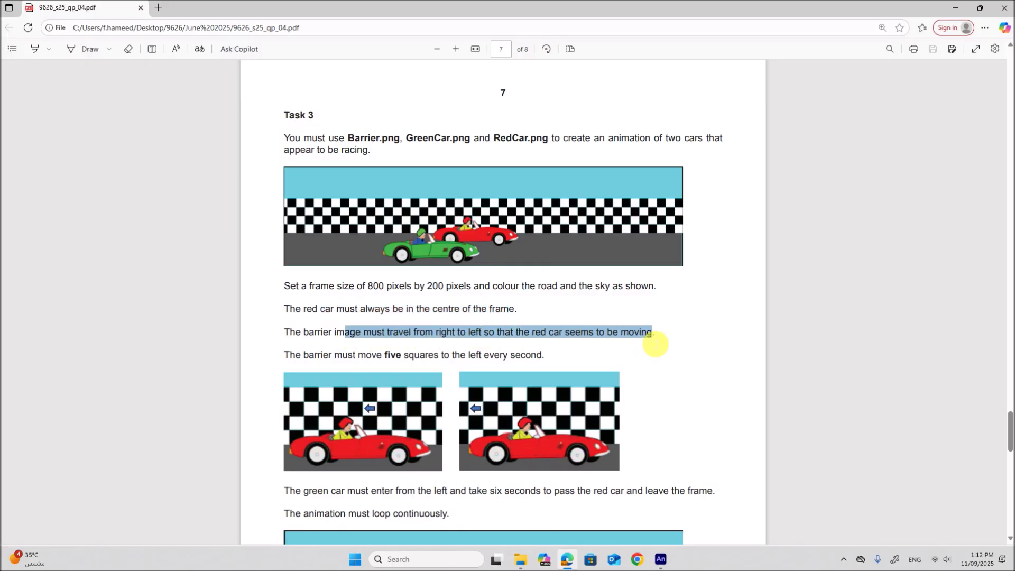
pyautogui.scroll(-3, 345, 354)
pyautogui.click(373, 201)
pyautogui.moveTo(373, 201); pyautogui.dragTo(567, 203)
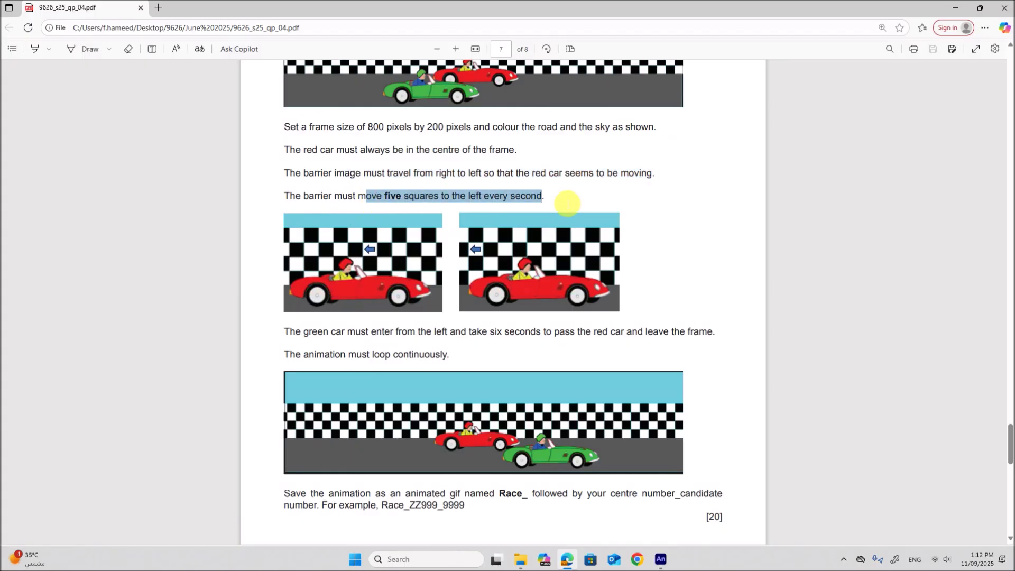
pyautogui.moveTo(290, 332); pyautogui.dragTo(720, 335)
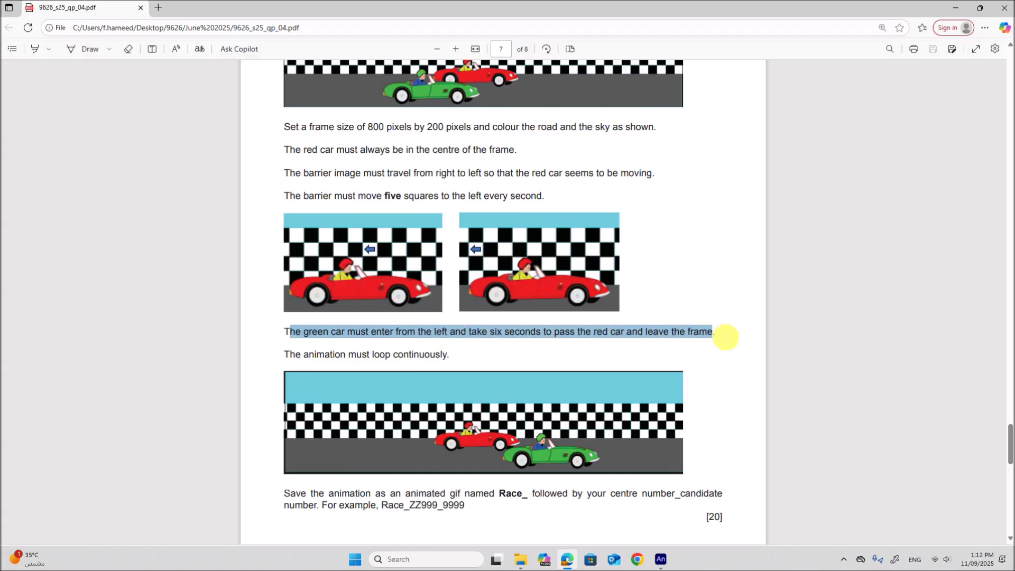
pyautogui.click(559, 340)
pyautogui.moveTo(544, 333); pyautogui.dragTo(469, 333)
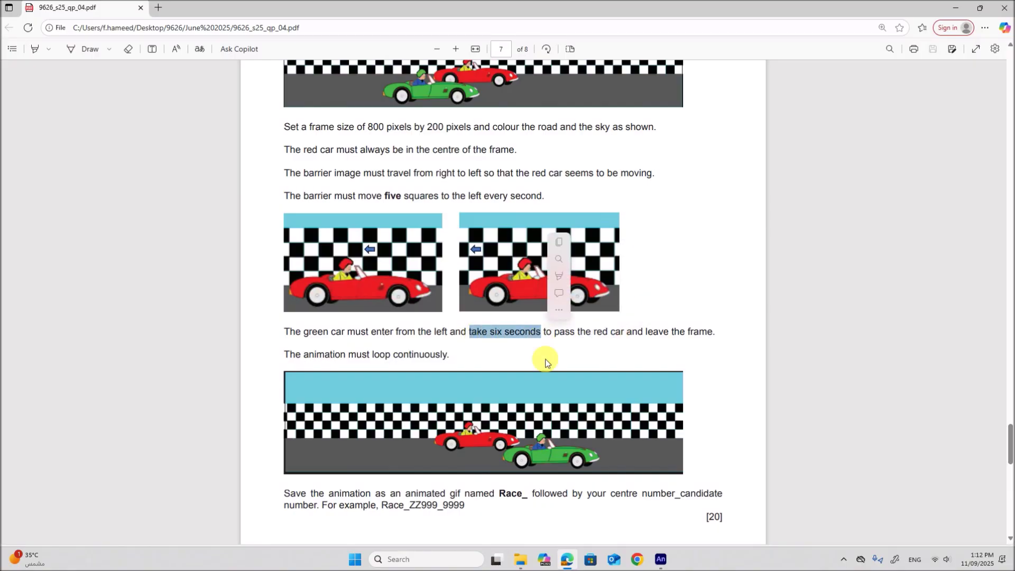
# - Return to Animate and extend the BG layer to frame 180 by inserting a frame there
pyautogui.click(661, 560)
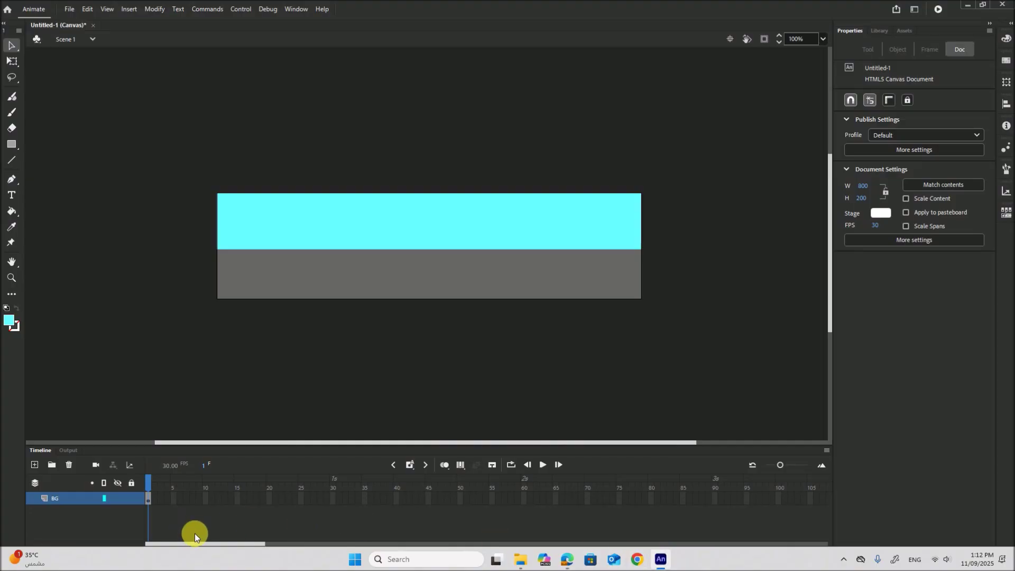
pyautogui.moveTo(199, 544); pyautogui.dragTo(236, 547)
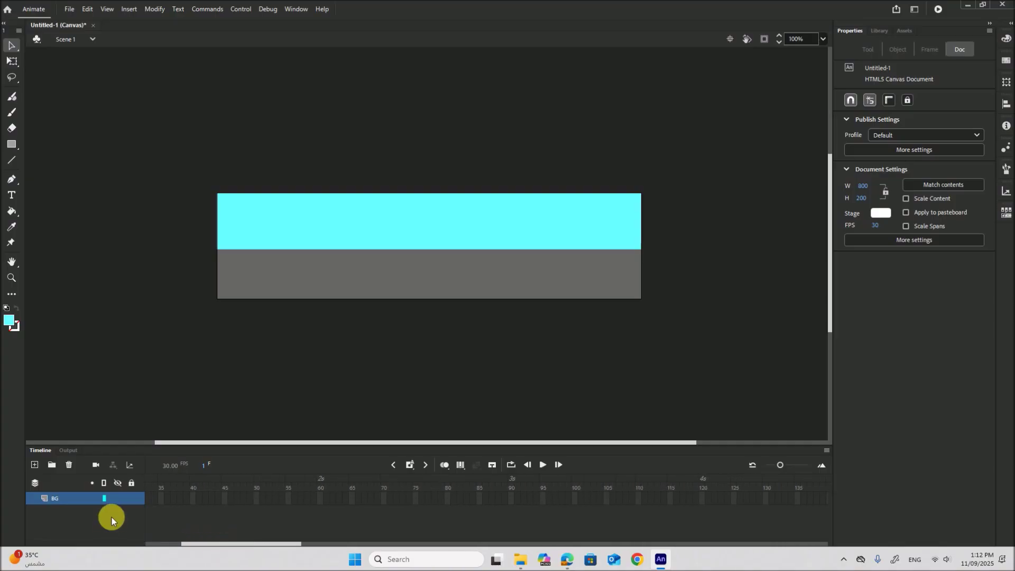
pyautogui.moveTo(266, 547); pyautogui.dragTo(345, 545)
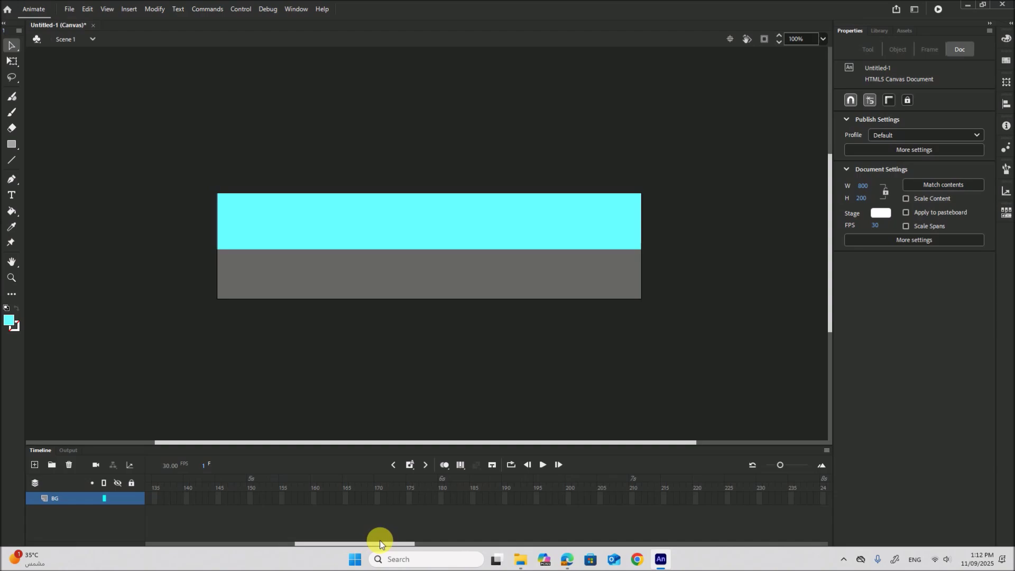
pyautogui.rightClick(443, 498)
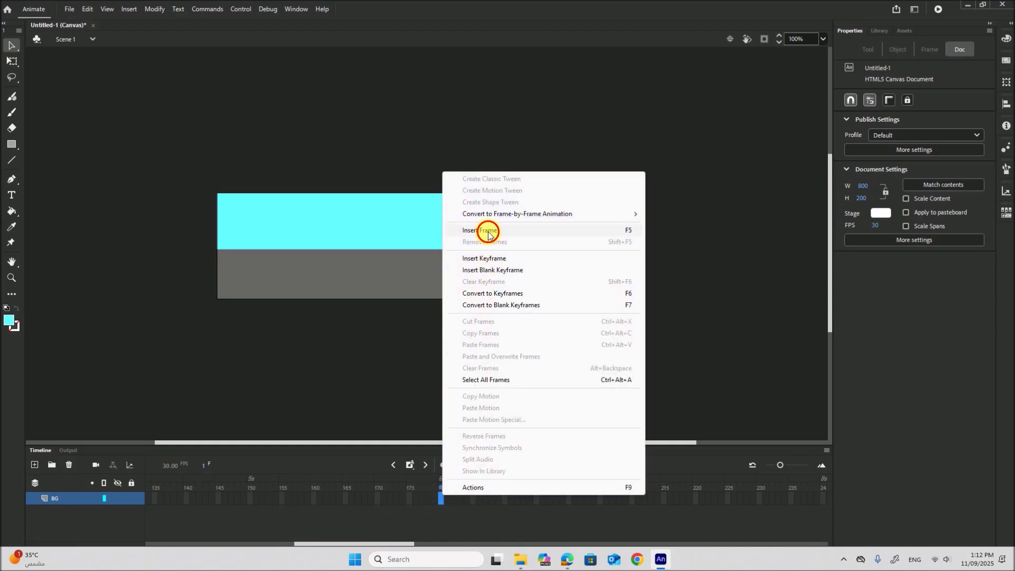
pyautogui.click(488, 235)
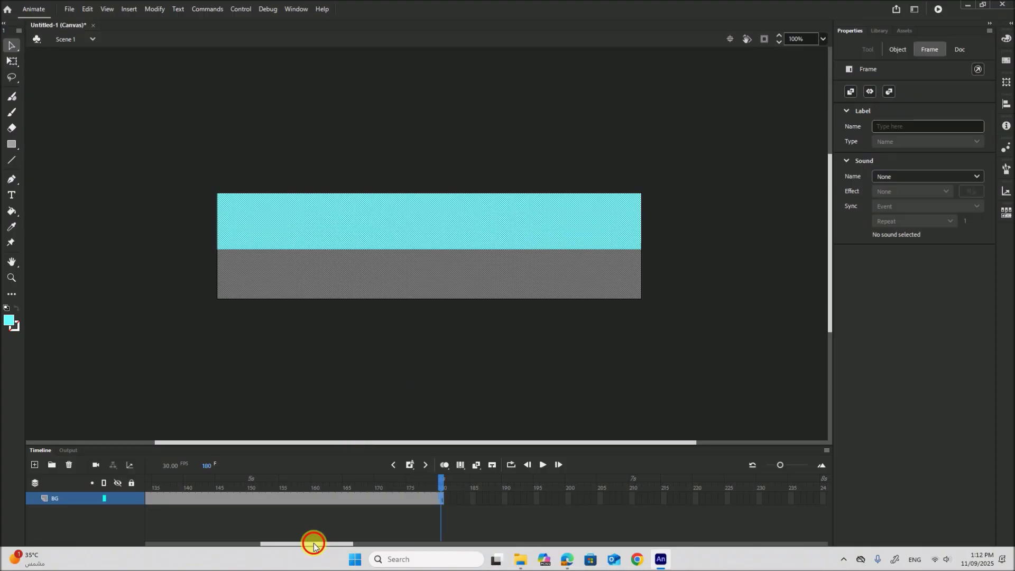
# - Add a new layer above BG, name it Barrier, and go back to frame 1
pyautogui.moveTo(313, 543); pyautogui.dragTo(182, 545)
pyautogui.click(34, 465)
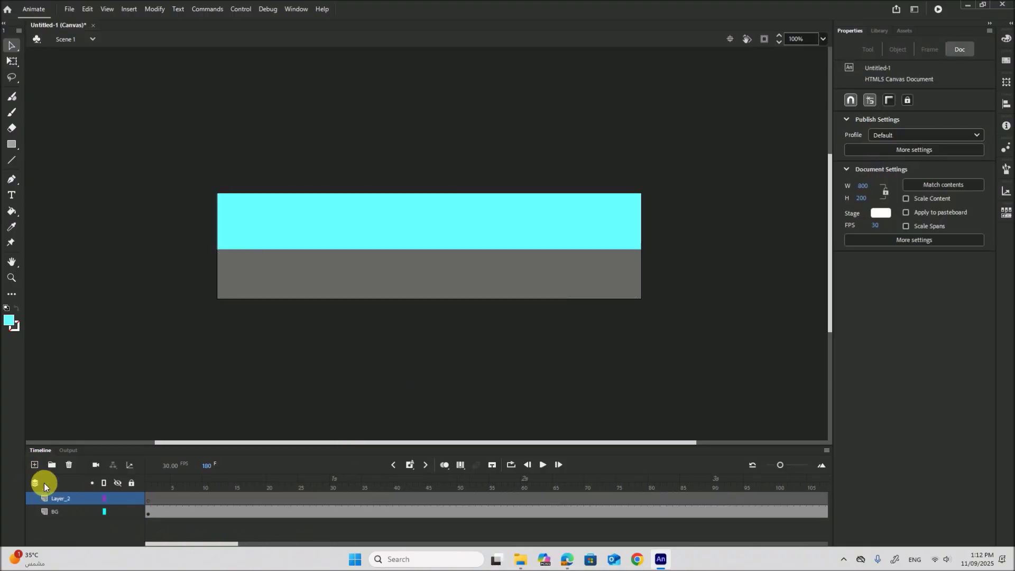
pyautogui.doubleClick(59, 499)
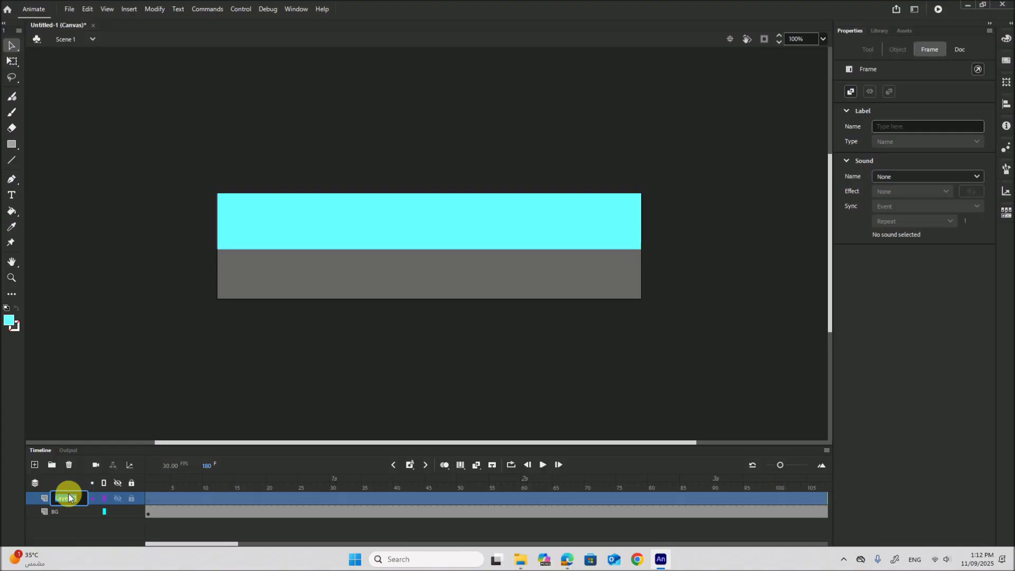
pyautogui.write('Barrier')
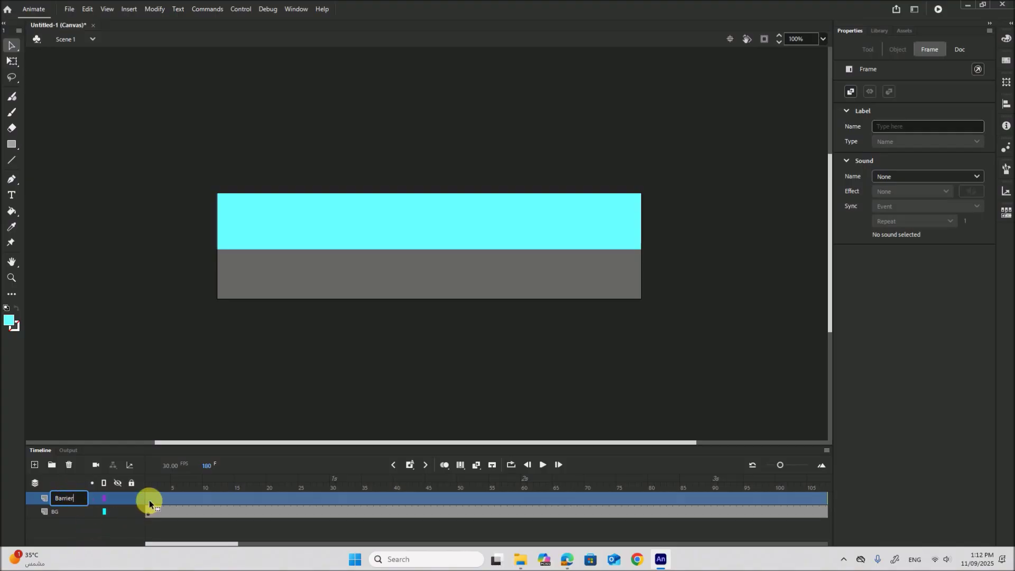
pyautogui.click(188, 535)
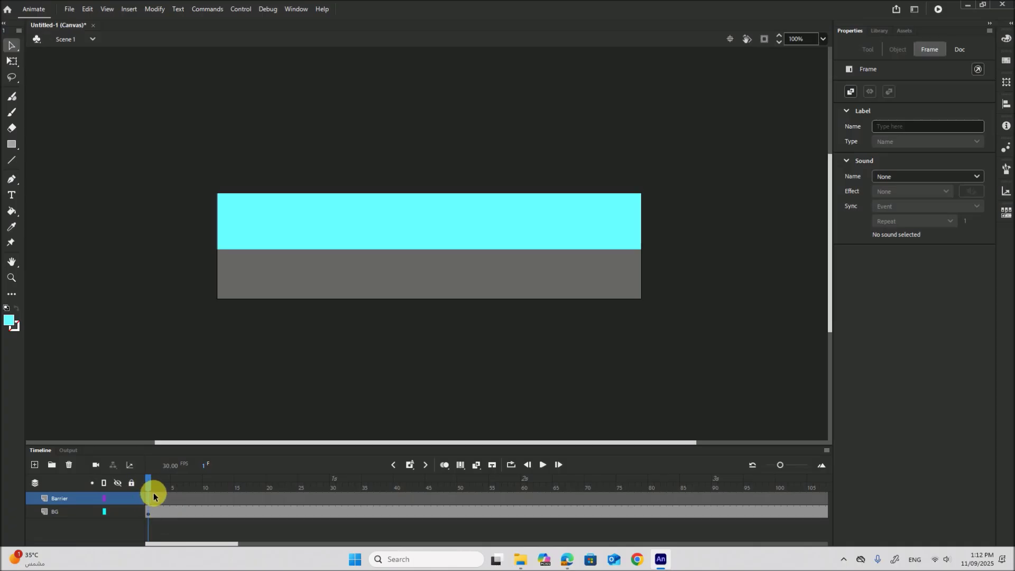
# - Preview Barrier.png in the Examination folder, close the preview, and place the image on the stage in the Barrier layer
pyautogui.click(521, 560)
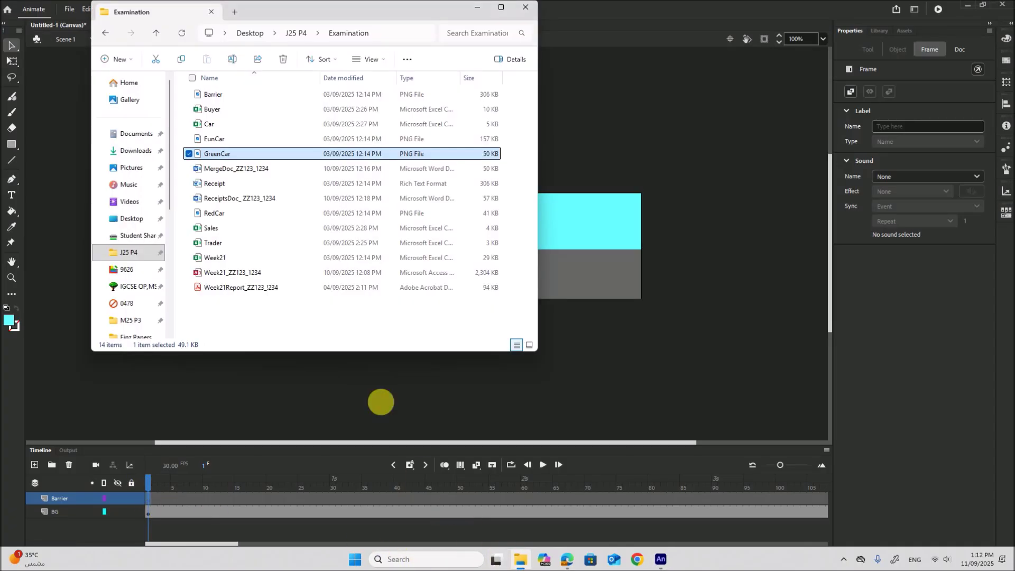
pyautogui.click(216, 96)
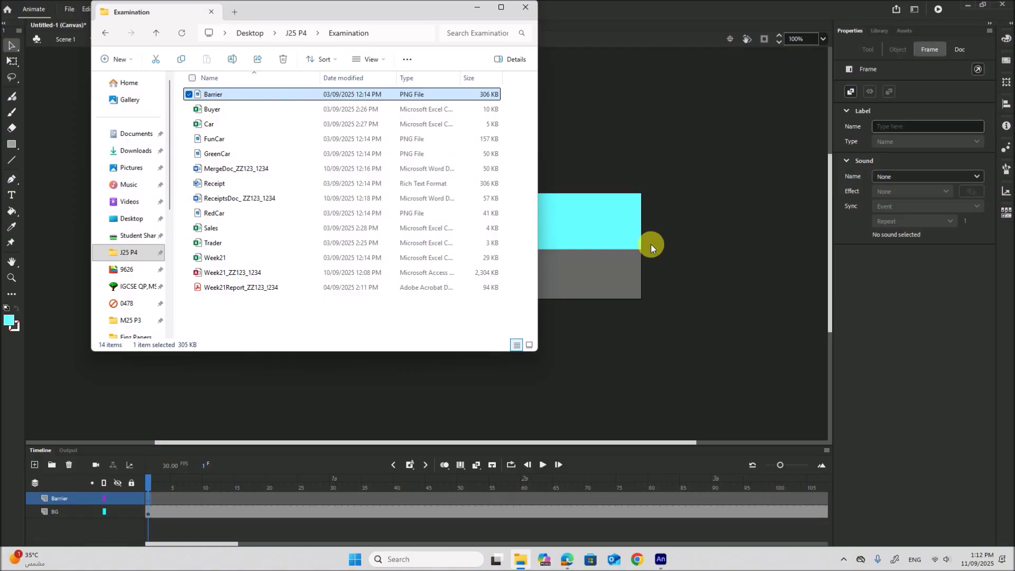
pyautogui.press('Return')
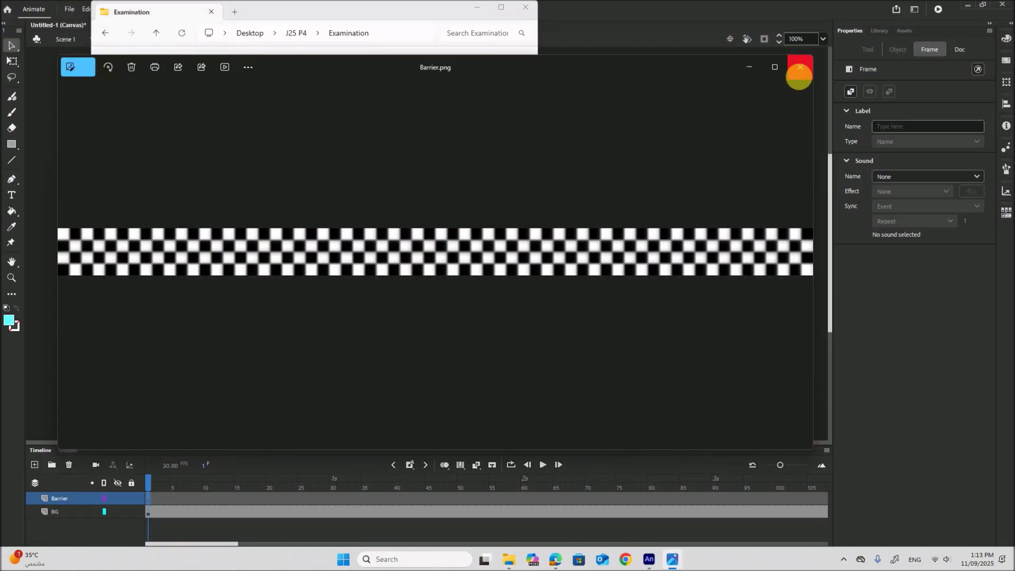
pyautogui.click(799, 67)
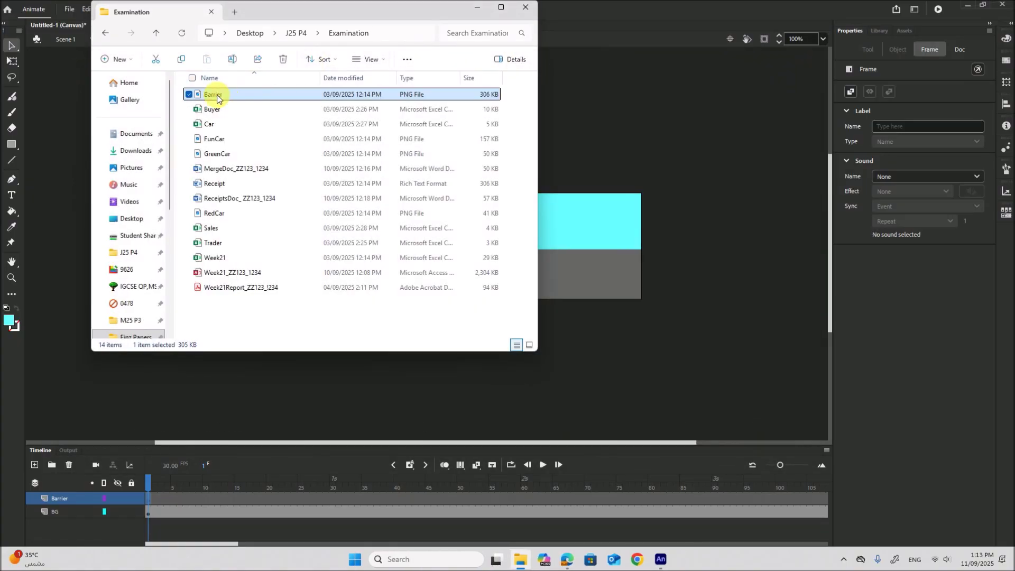
pyautogui.moveTo(408, 95); pyautogui.dragTo(688, 254)
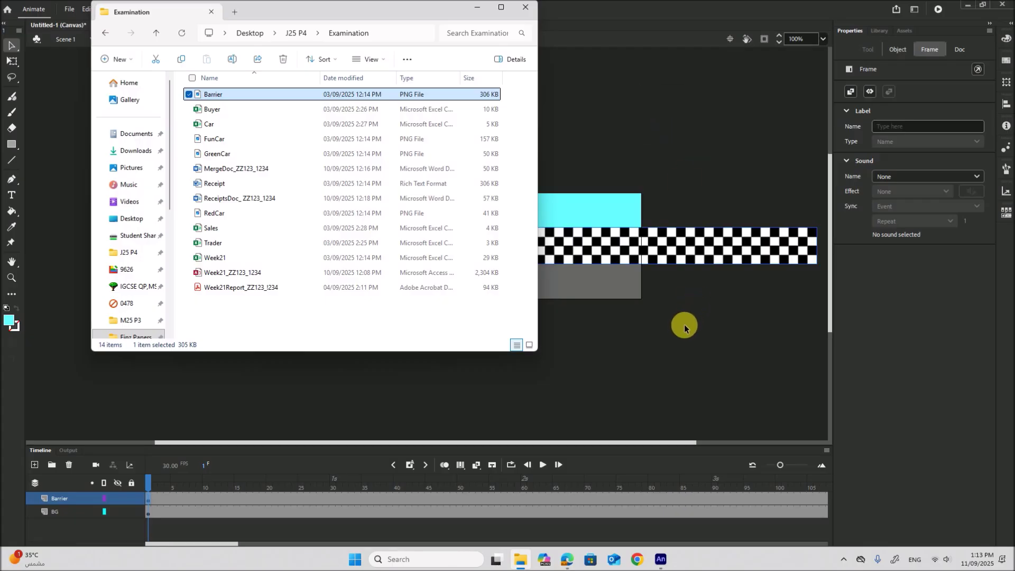
pyautogui.click(680, 329)
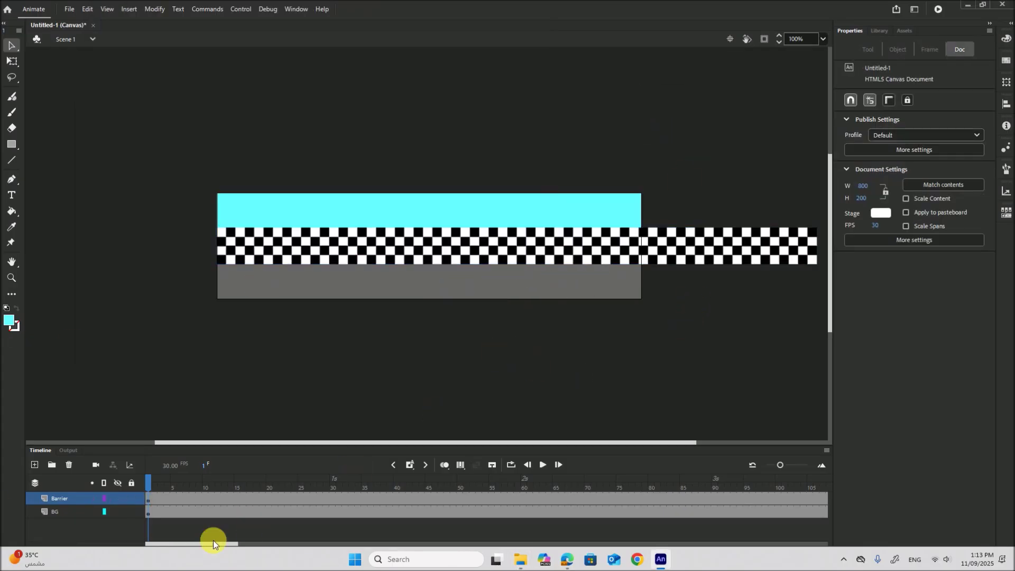
# - Duplicate the barrier image in frame 1 and align the copy end to end with the original at X 1132, Y 66
pyautogui.moveTo(208, 544); pyautogui.dragTo(229, 548)
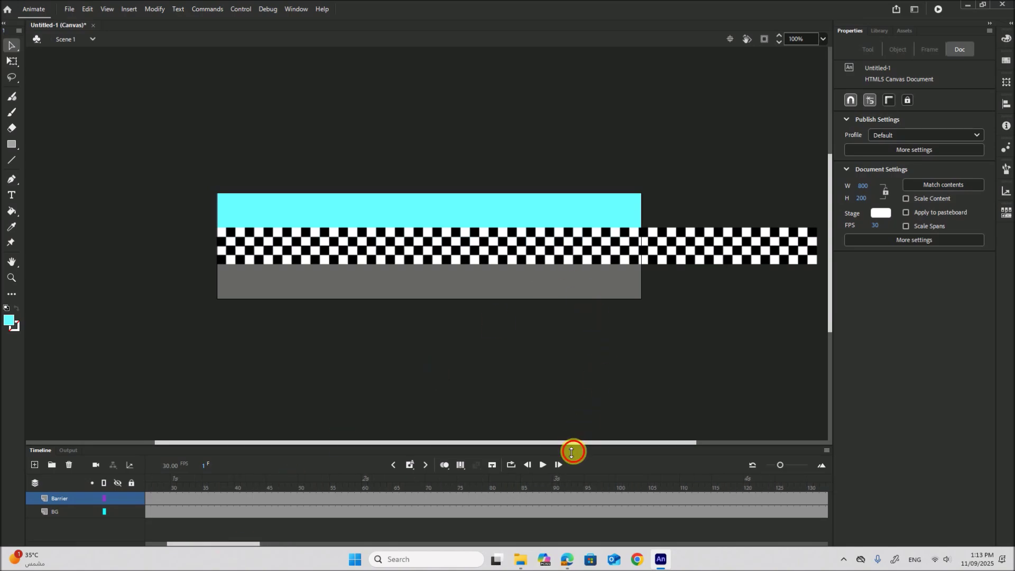
pyautogui.moveTo(566, 443); pyautogui.dragTo(627, 443)
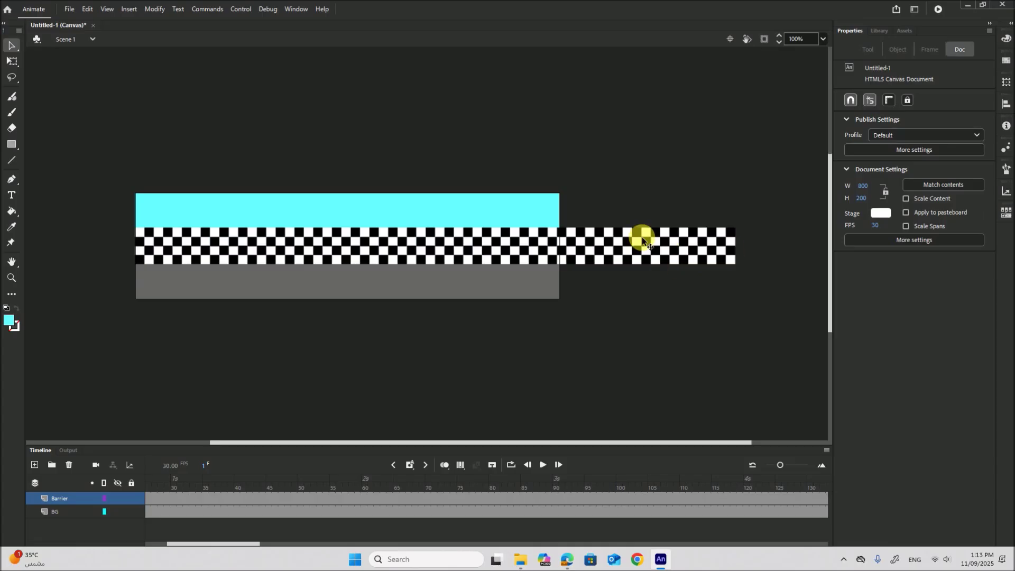
pyautogui.moveTo(216, 543); pyautogui.dragTo(159, 547)
pyautogui.click(148, 502)
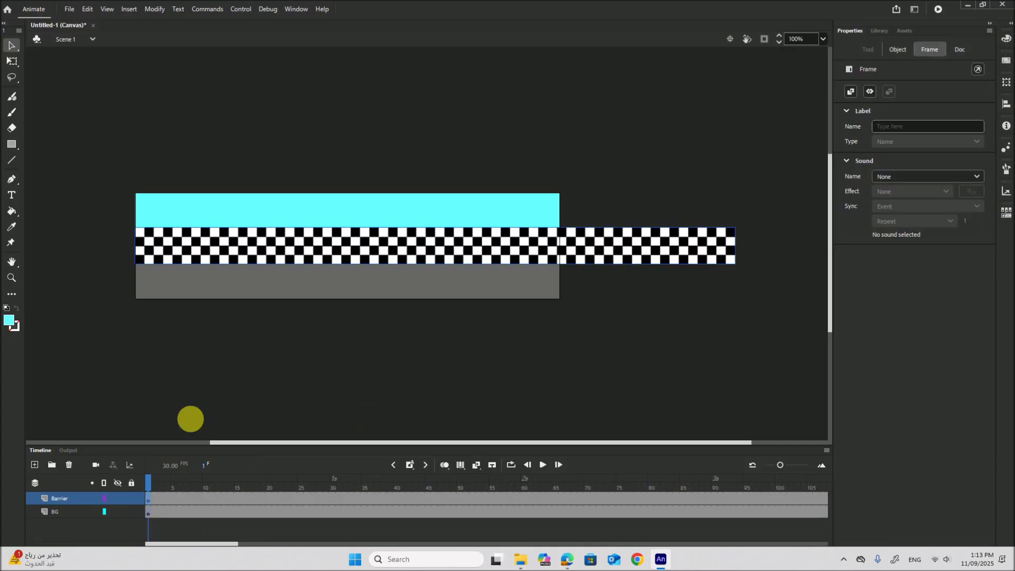
pyautogui.click(319, 358)
pyautogui.hotkey('ctrl', 'a')
pyautogui.moveTo(341, 245); pyautogui.dragTo(435, 279)
pyautogui.moveTo(390, 445); pyautogui.dragTo(520, 444)
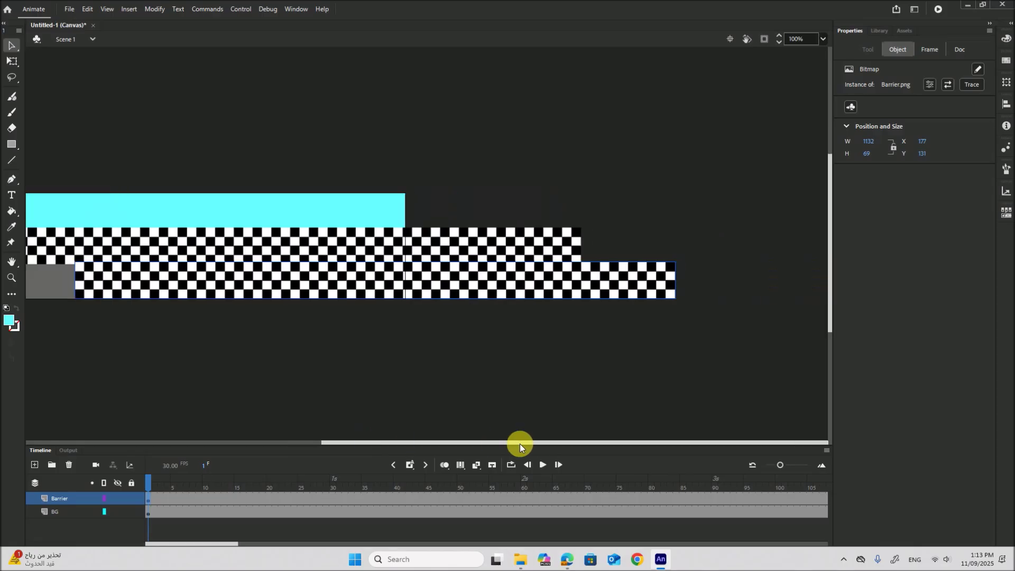
pyautogui.moveTo(269, 281); pyautogui.dragTo(687, 256)
pyautogui.moveTo(530, 259); pyautogui.dragTo(614, 252)
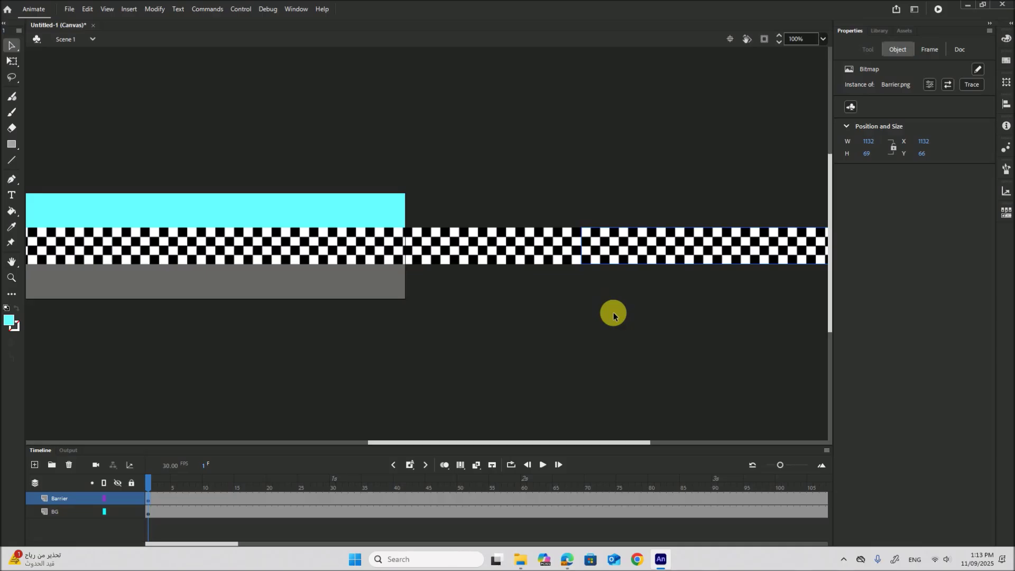
pyautogui.click(614, 316)
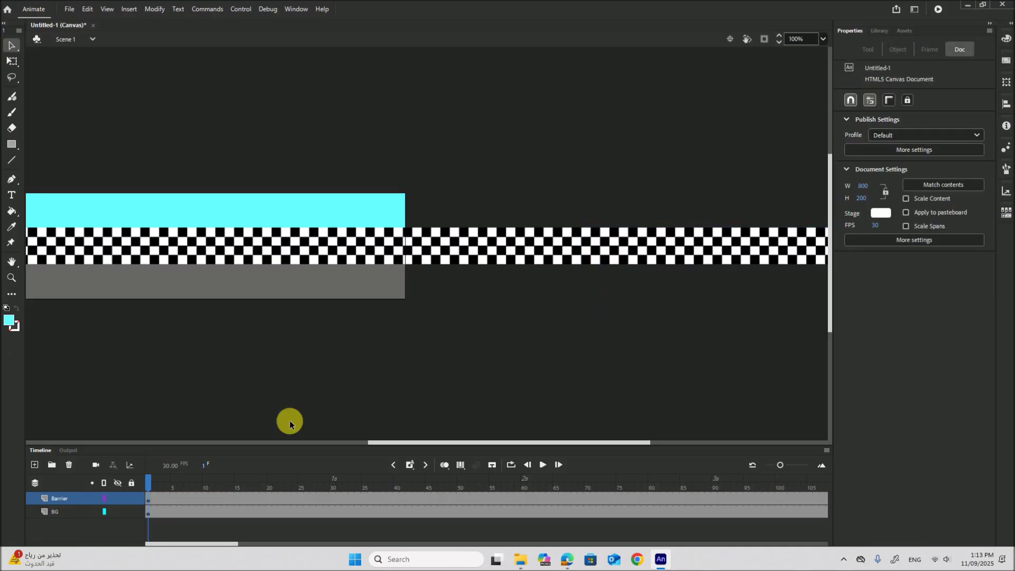
# - Convert the two joined barrier images in frame 1 into one movie clip symbol and create a motion tween on it
pyautogui.click(148, 503)
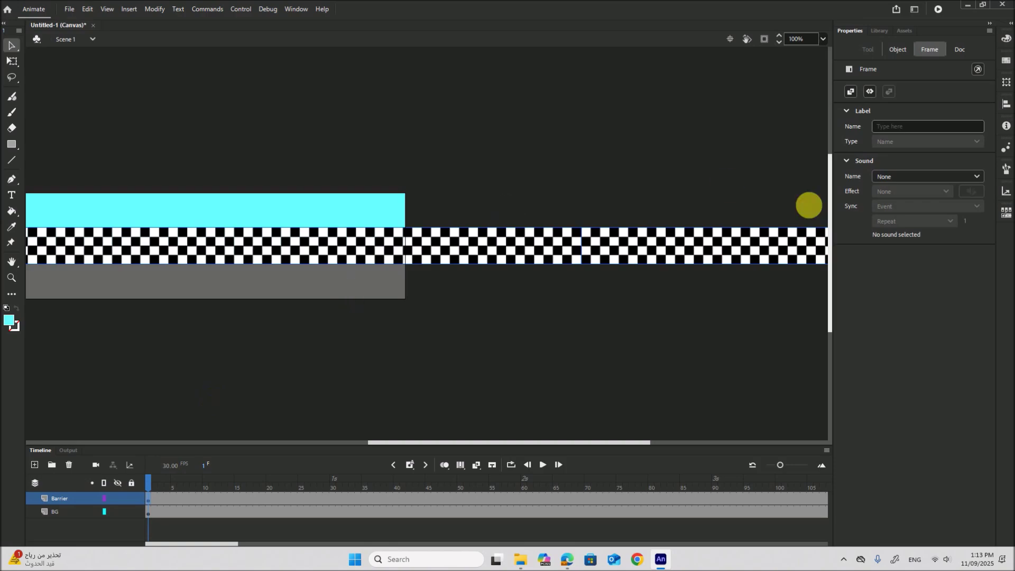
pyautogui.rightClick(530, 250)
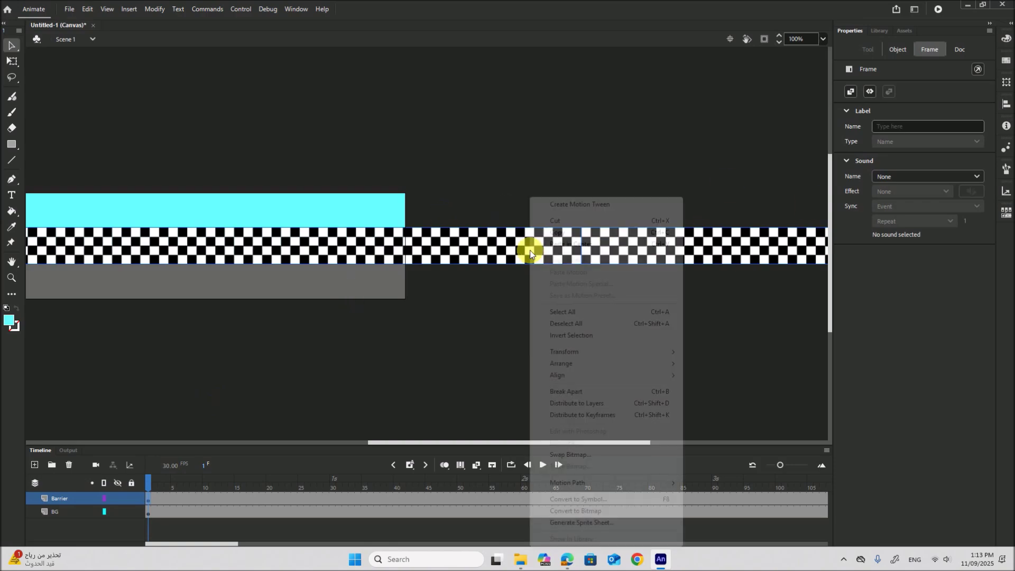
pyautogui.click(573, 500)
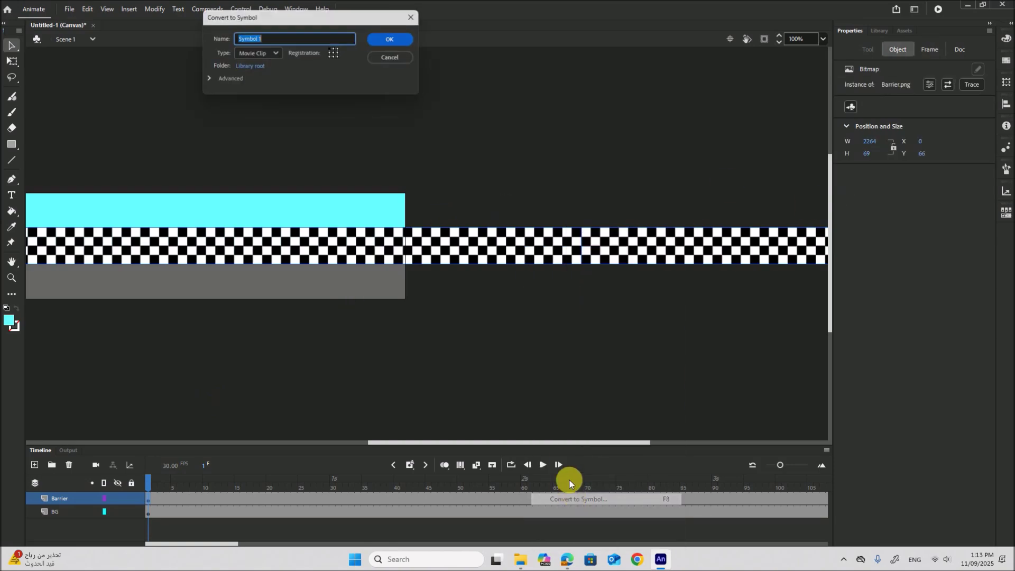
pyautogui.click(396, 41)
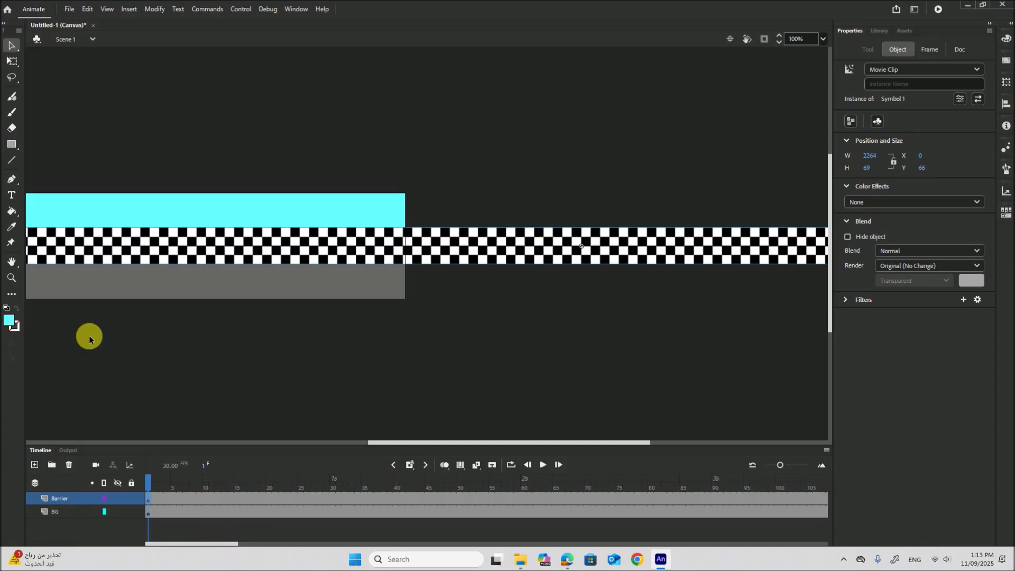
pyautogui.click(129, 9)
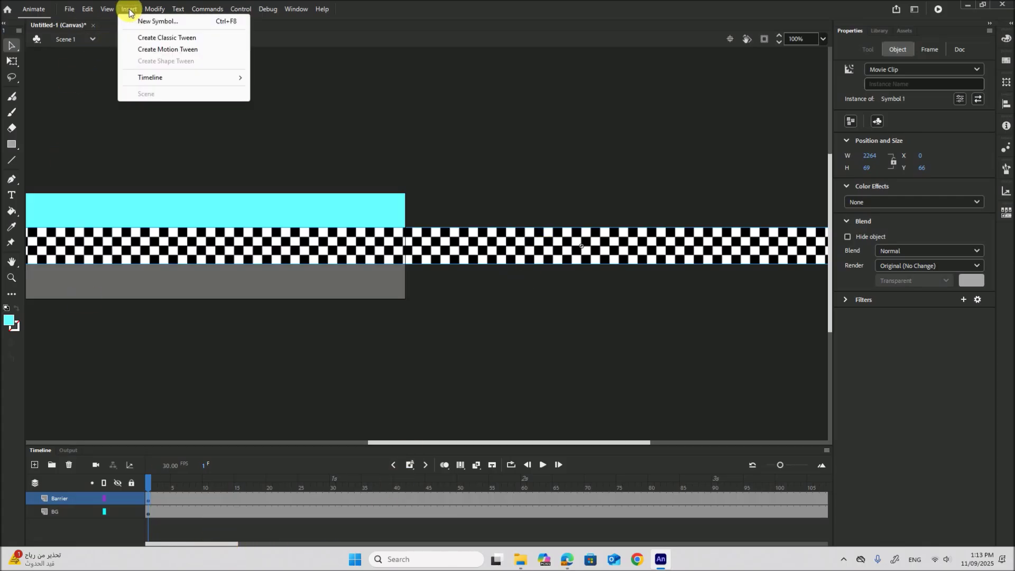
pyautogui.click(153, 50)
# - Shift the barrier symbol slightly left in frame 1 to X -13, keeping it at Y 66
pyautogui.moveTo(384, 443); pyautogui.dragTo(336, 446)
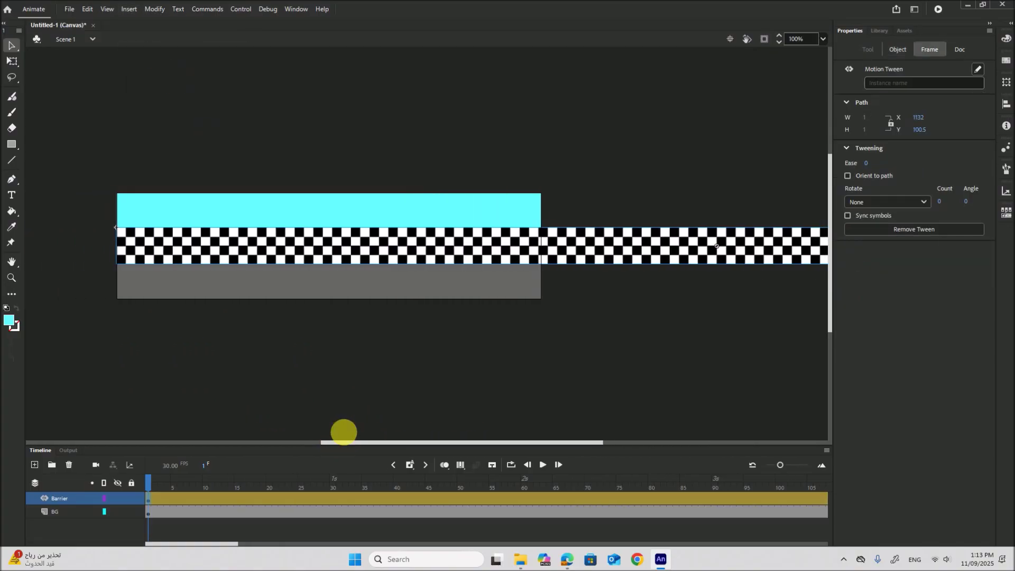
pyautogui.click(456, 255)
pyautogui.moveTo(456, 255); pyautogui.dragTo(451, 258)
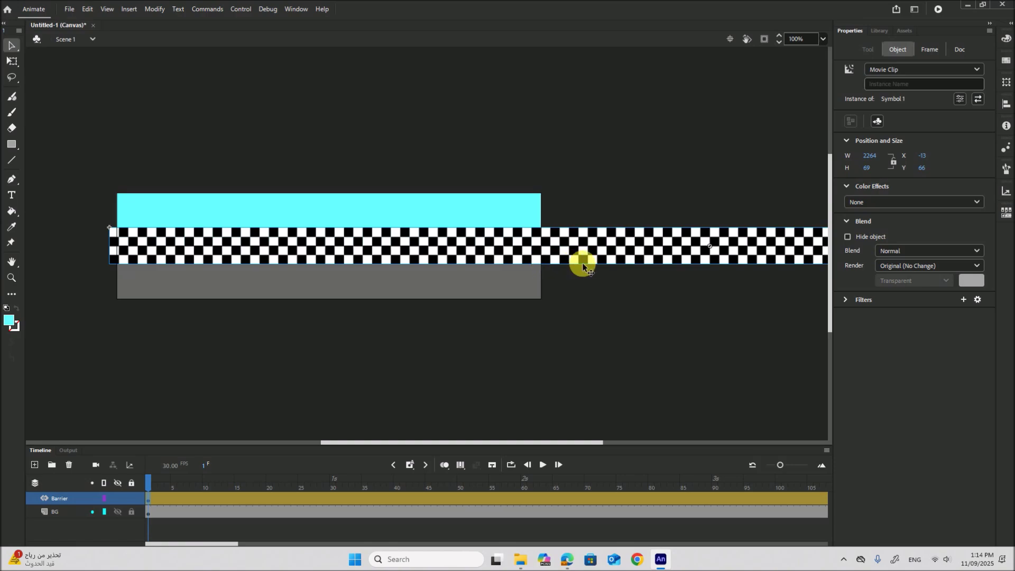
# - Go to frame 30 of the Barrier layer and move the barrier left to X -102, Y 66
pyautogui.click(331, 498)
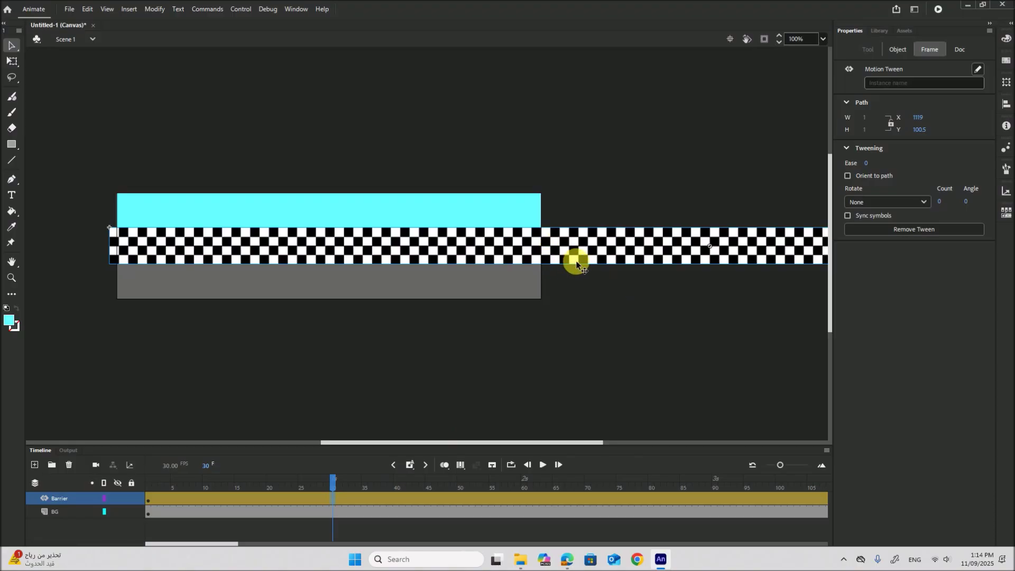
pyautogui.moveTo(583, 260); pyautogui.dragTo(548, 263)
pyautogui.press('Up')
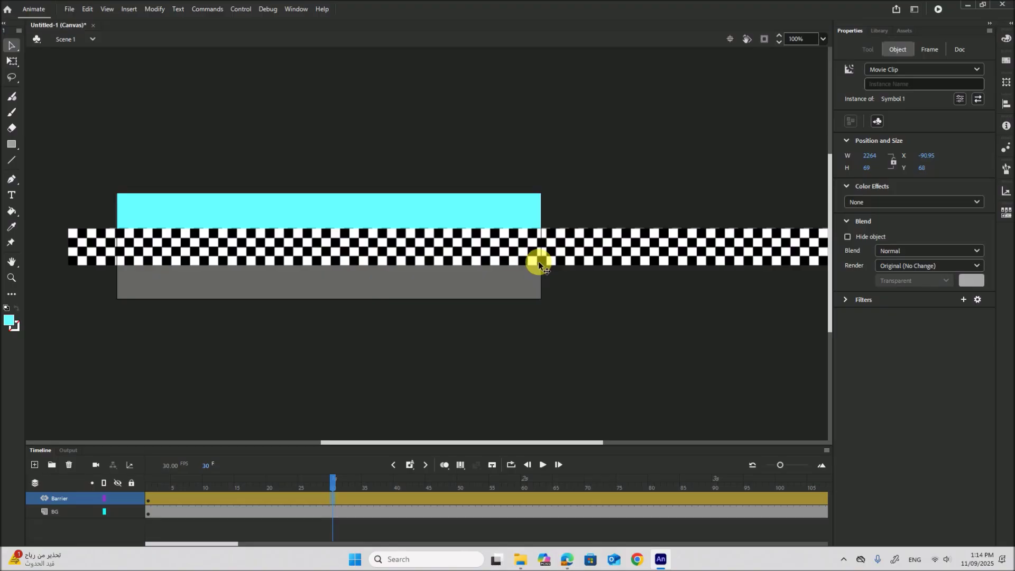
pyautogui.hotkey('shift', 'Left')
pyautogui.press('Left')
pyautogui.press('Up')
pyautogui.press('Up')
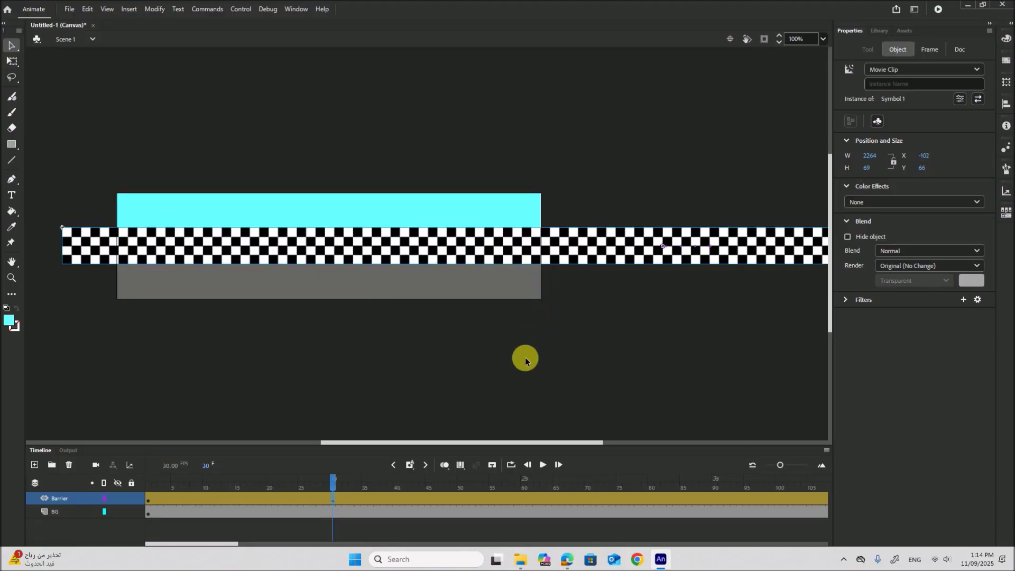
# - Go to frame 60 of the Barrier layer and move the barrier left to X -189, Y 66
pyautogui.click(523, 501)
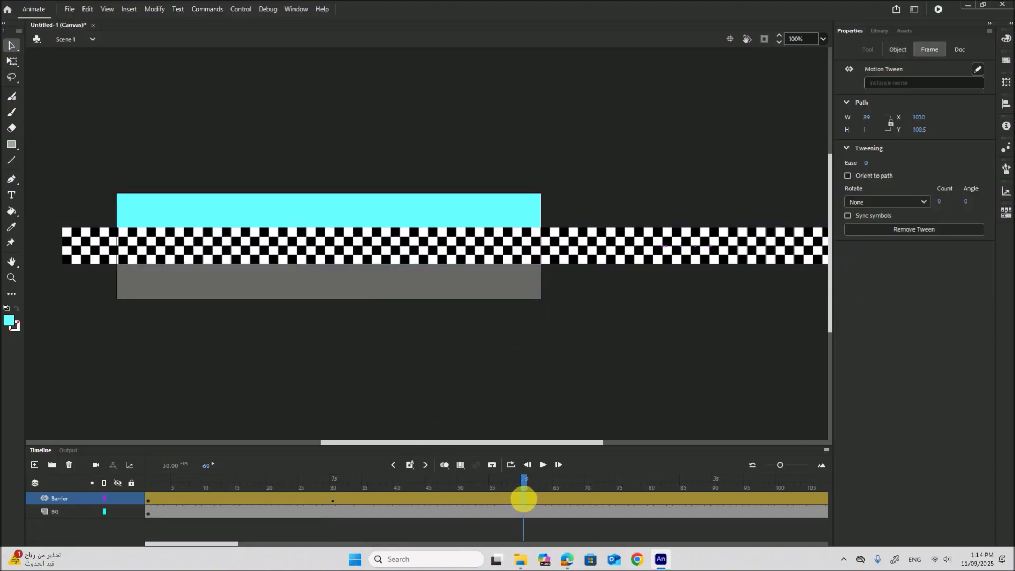
pyautogui.click(582, 260)
pyautogui.moveTo(582, 260); pyautogui.dragTo(536, 261)
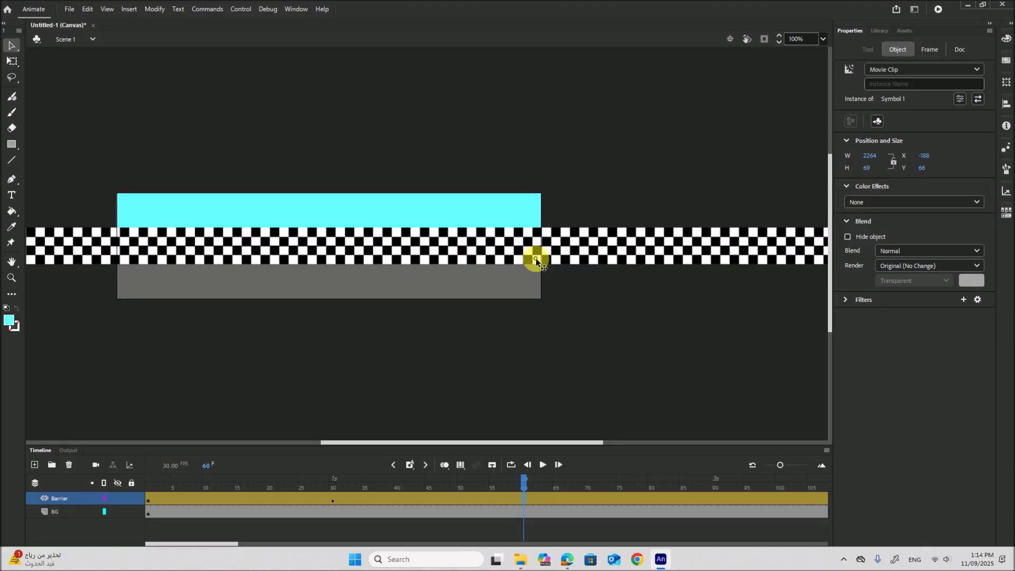
pyautogui.click(548, 256)
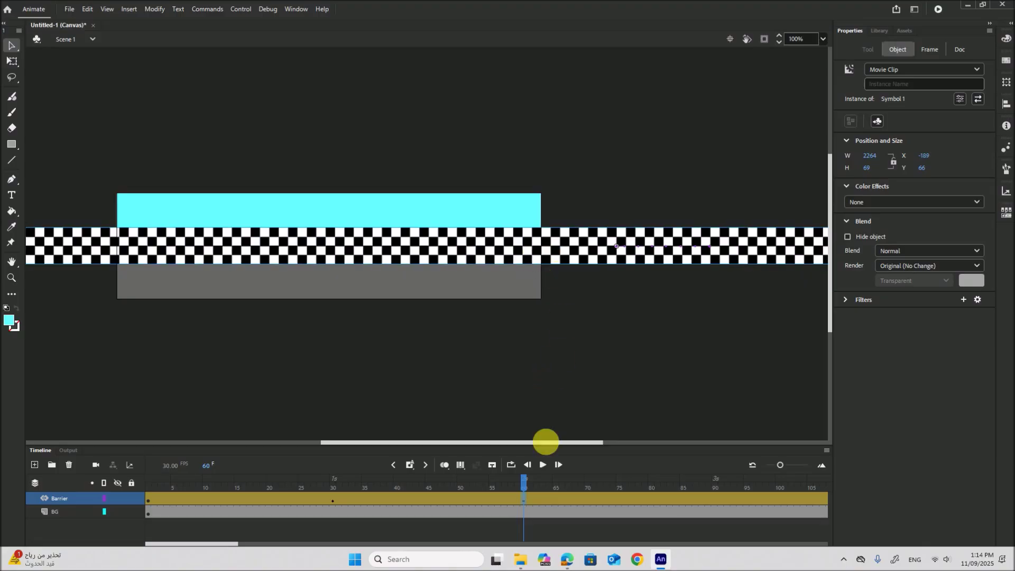
# - Move the barrier left to X -278, Y 66 at frame 90 and to about X -367, Y 72.6 at frame 120
pyautogui.click(715, 496)
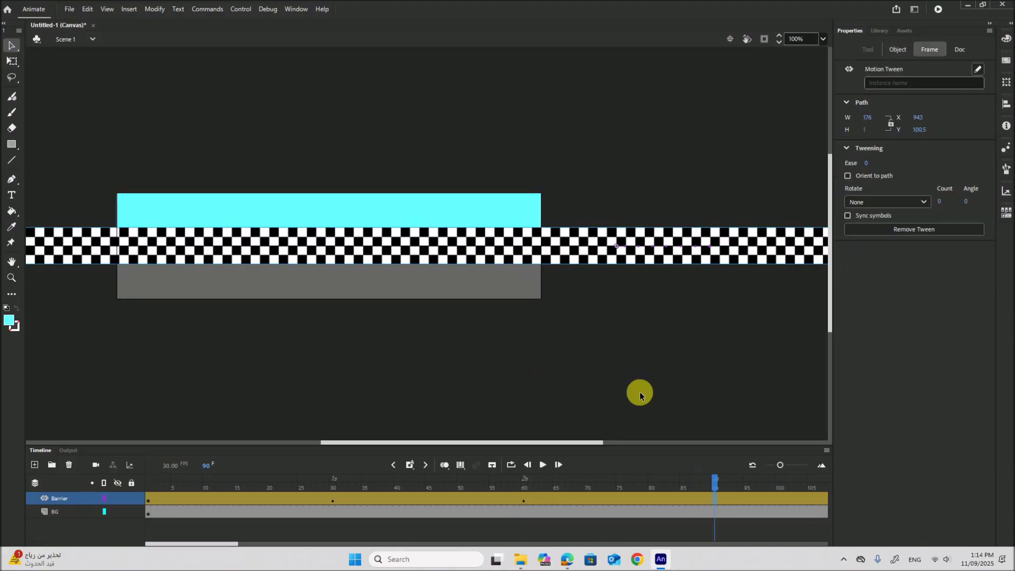
pyautogui.moveTo(582, 261); pyautogui.dragTo(536, 262)
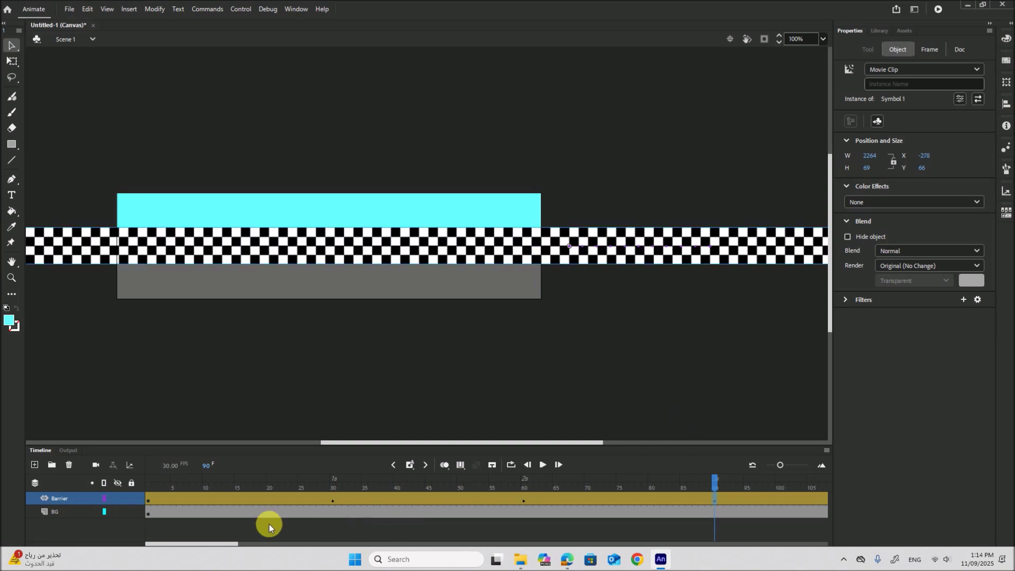
pyautogui.moveTo(229, 543); pyautogui.dragTo(298, 552)
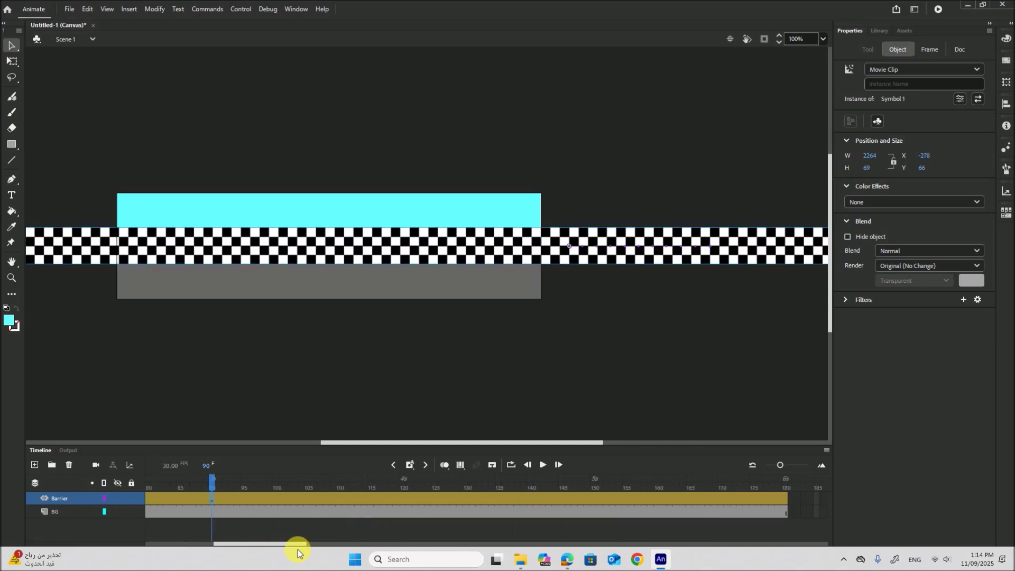
pyautogui.click(404, 499)
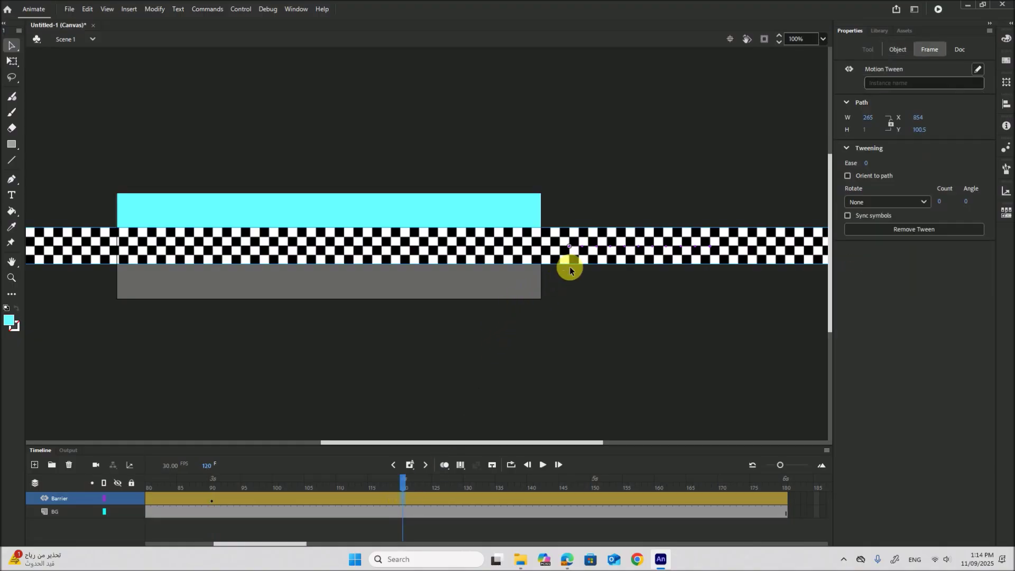
pyautogui.moveTo(583, 261); pyautogui.dragTo(536, 262)
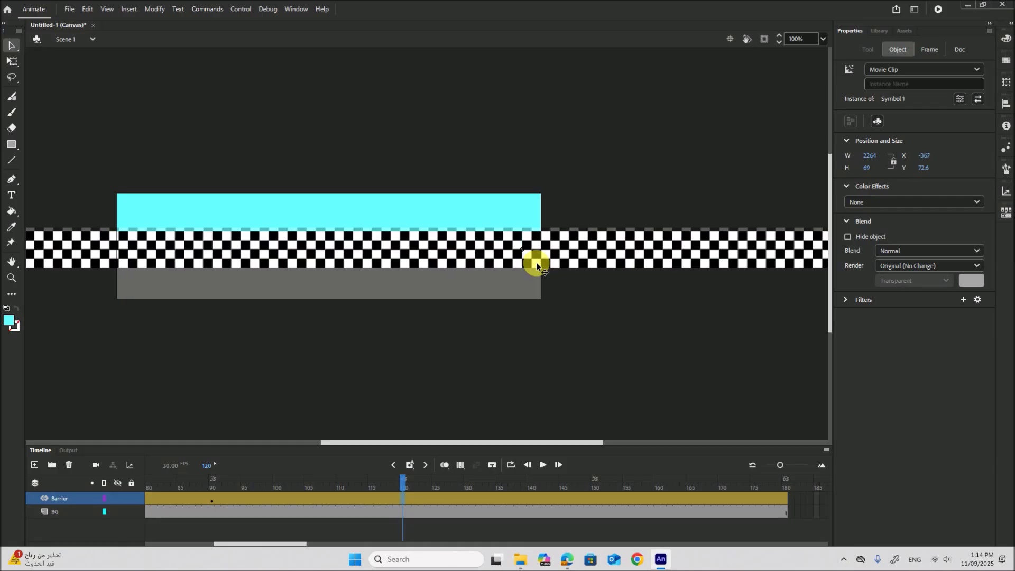
# - Move the barrier left to X -454.95, Y 75.6 at frame 150 and to X -543.95, Y 75.6 at frame 180
pyautogui.click(596, 497)
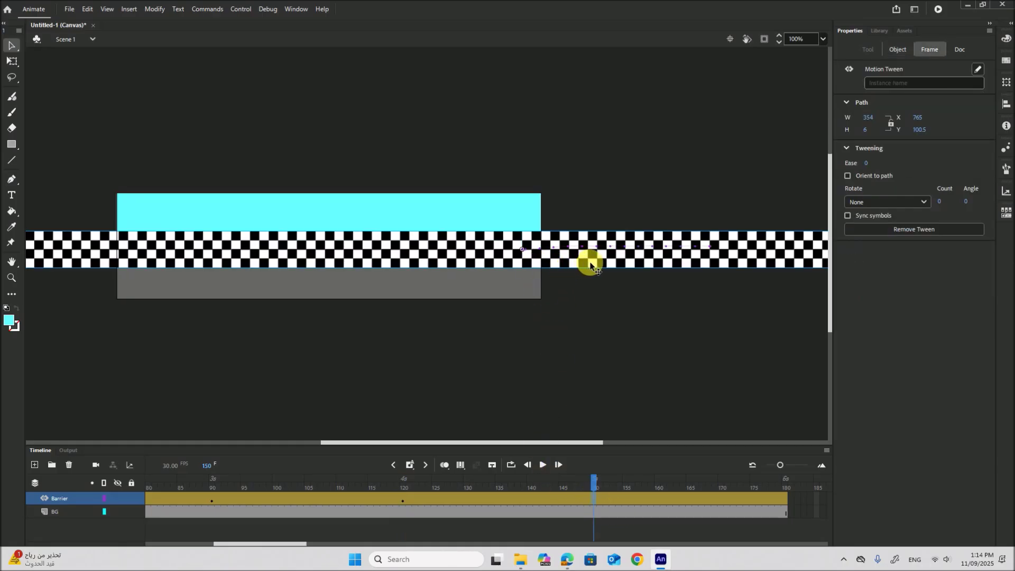
pyautogui.moveTo(586, 264); pyautogui.dragTo(545, 262)
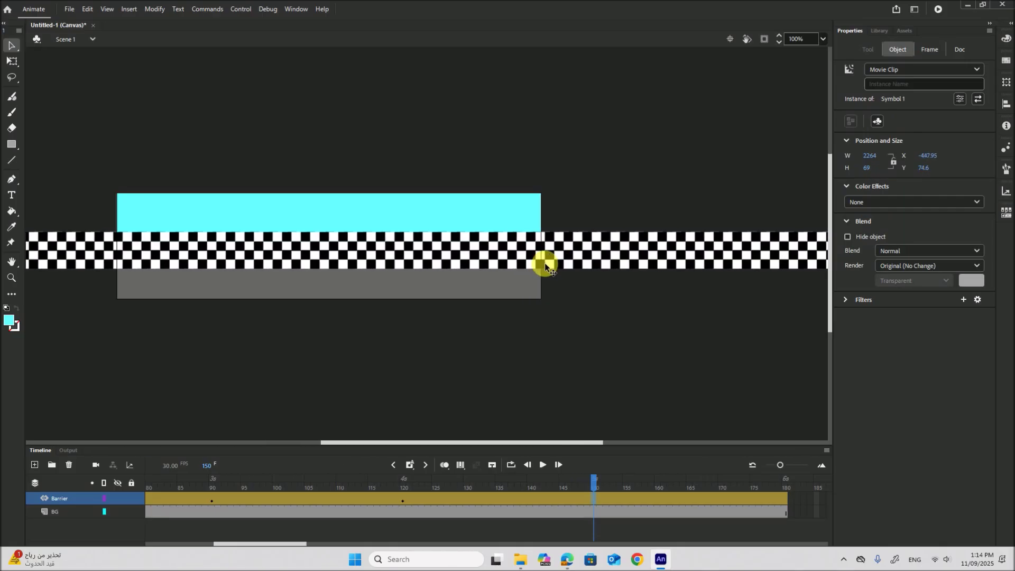
pyautogui.press('Down')
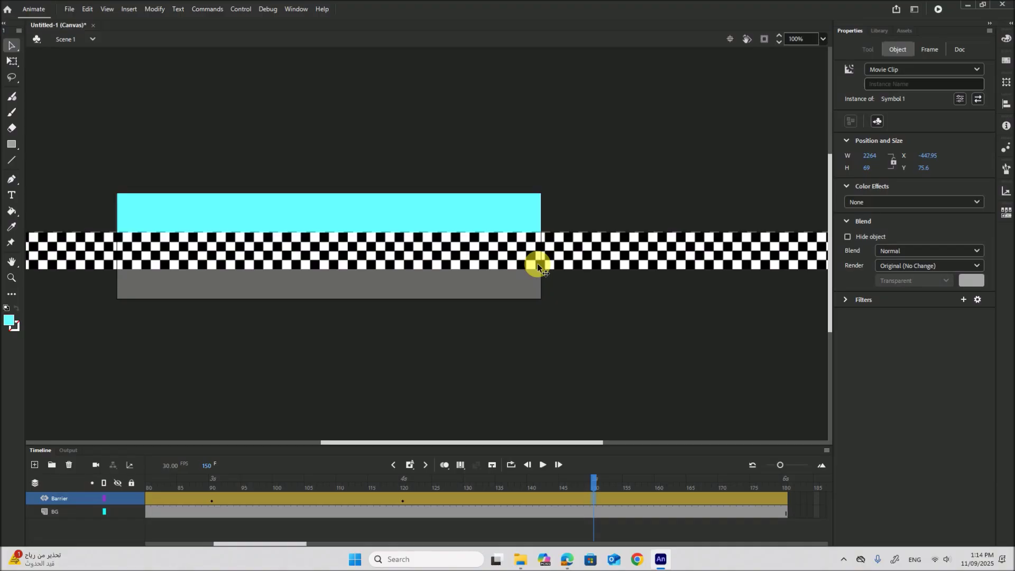
pyautogui.press('Left')
pyautogui.press('Left')
pyautogui.press('Left')
pyautogui.press('Left')
pyautogui.press('Left')
pyautogui.press('Left')
pyautogui.press('Left')
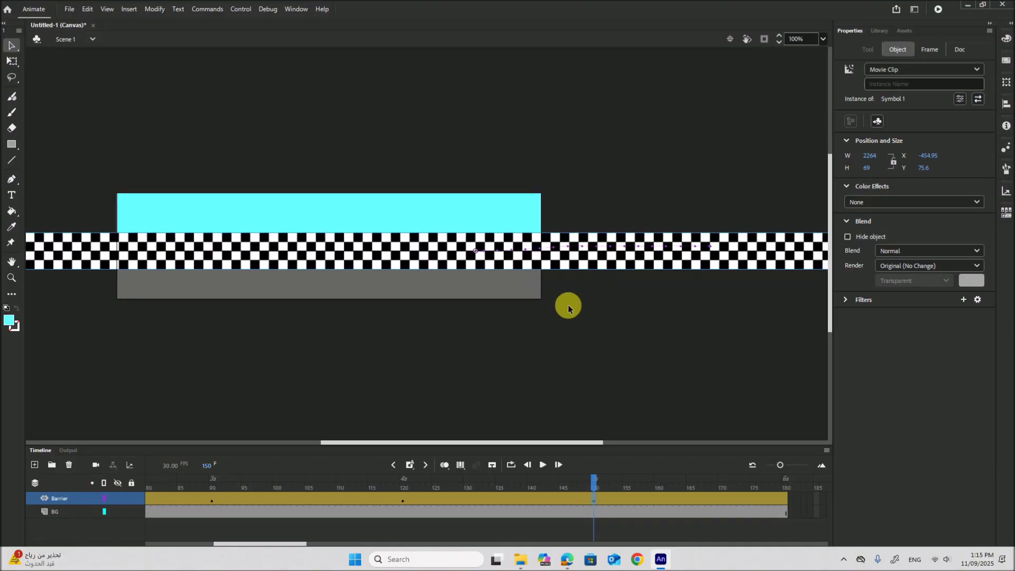
pyautogui.click(784, 500)
pyautogui.moveTo(581, 267); pyautogui.dragTo(532, 266)
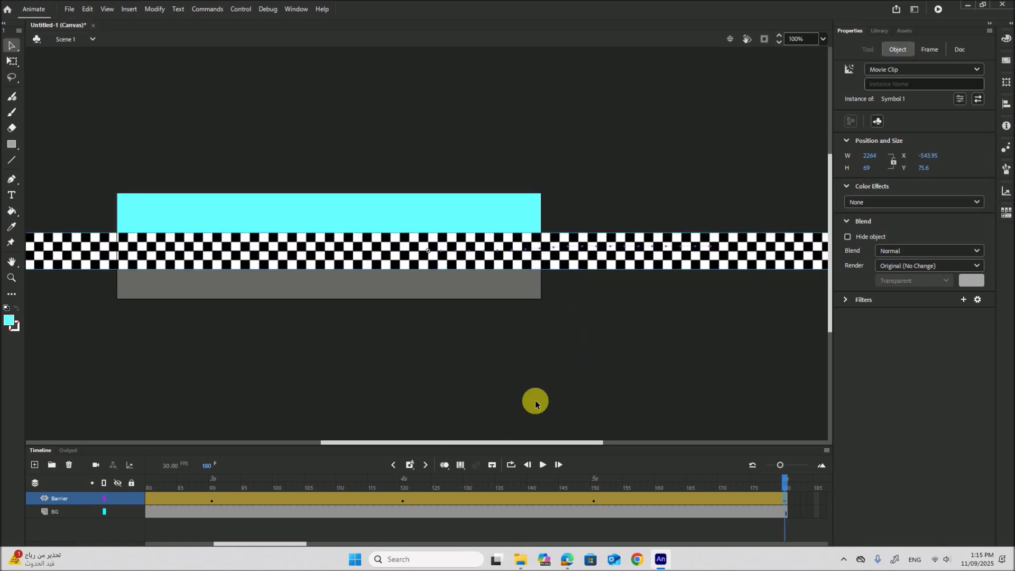
# - Play the timeline from frame 1 to check the barrier's movement across the stage
pyautogui.moveTo(503, 442); pyautogui.dragTo(350, 453)
pyautogui.moveTo(238, 544); pyautogui.dragTo(169, 544)
pyautogui.click(148, 511)
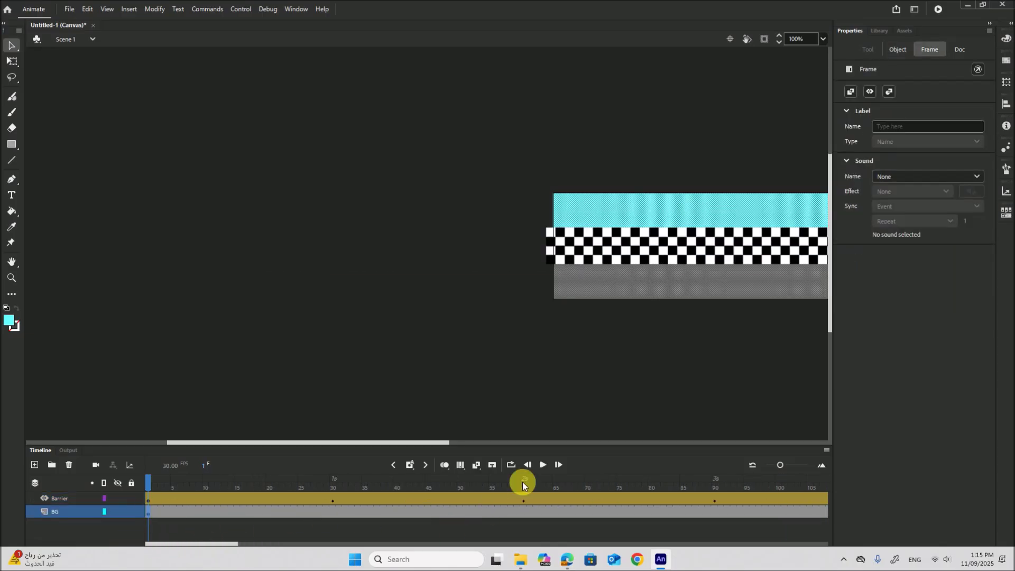
pyautogui.click(544, 465)
pyautogui.moveTo(434, 443); pyautogui.dragTo(519, 449)
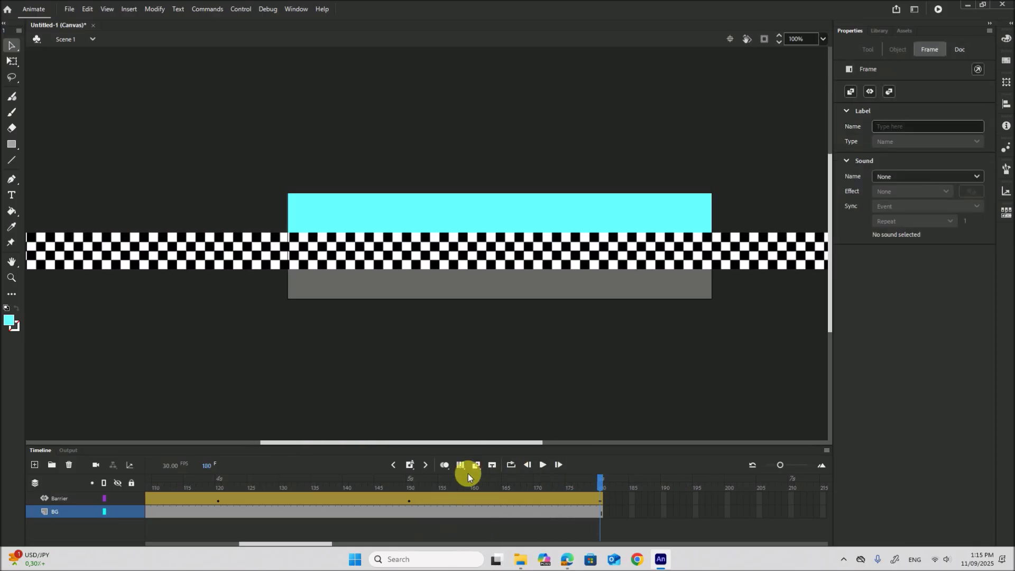
# - Add a new layer above the Barrier layer and select its frame 1
pyautogui.moveTo(317, 544); pyautogui.dragTo(191, 560)
pyautogui.click(179, 535)
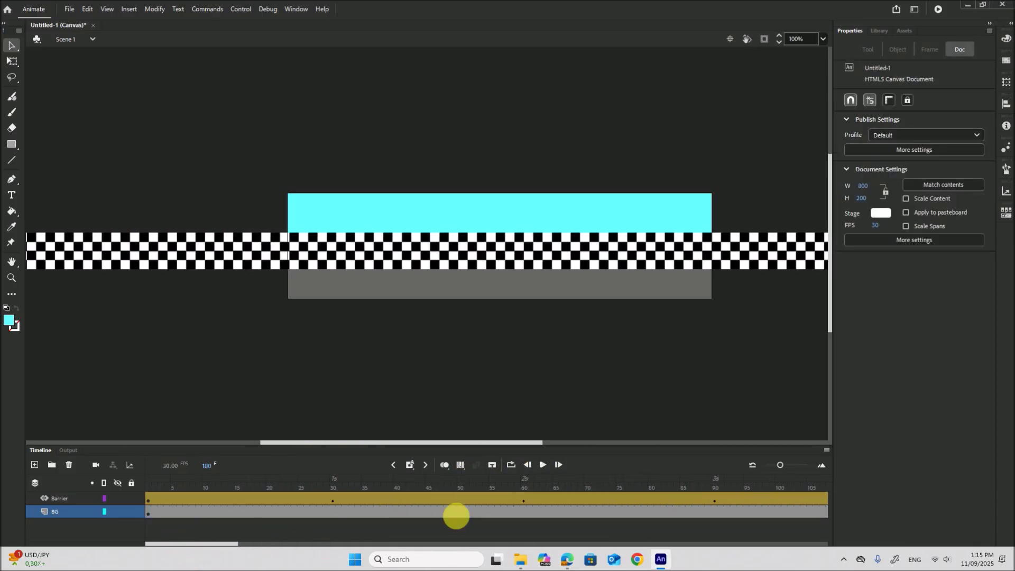
pyautogui.click(52, 497)
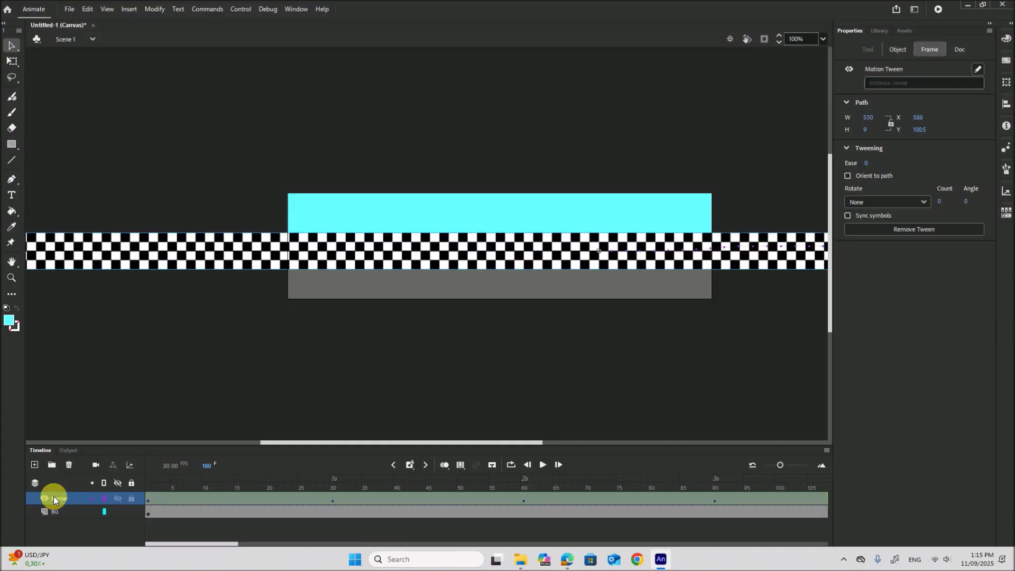
pyautogui.click(35, 466)
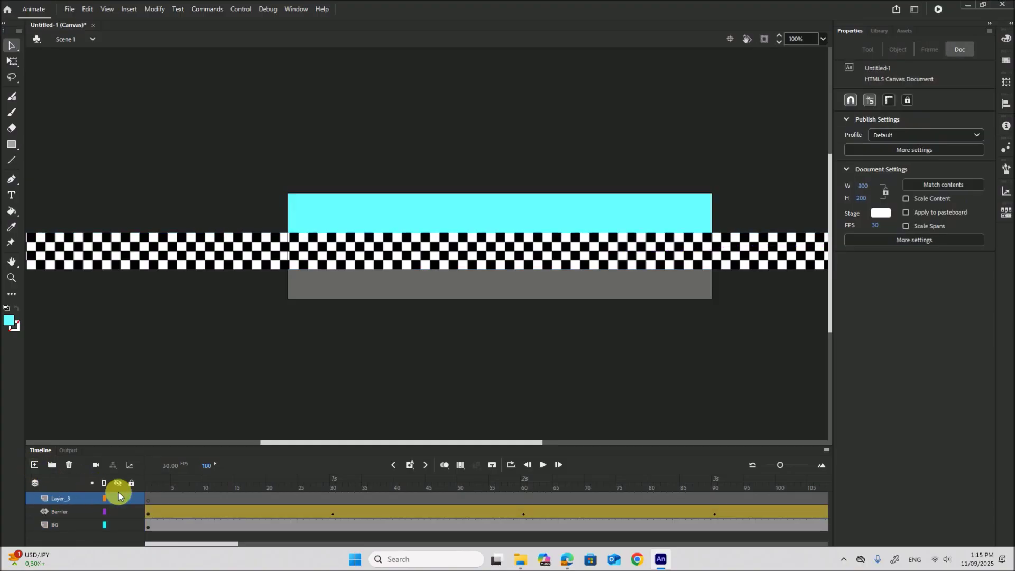
pyautogui.click(147, 499)
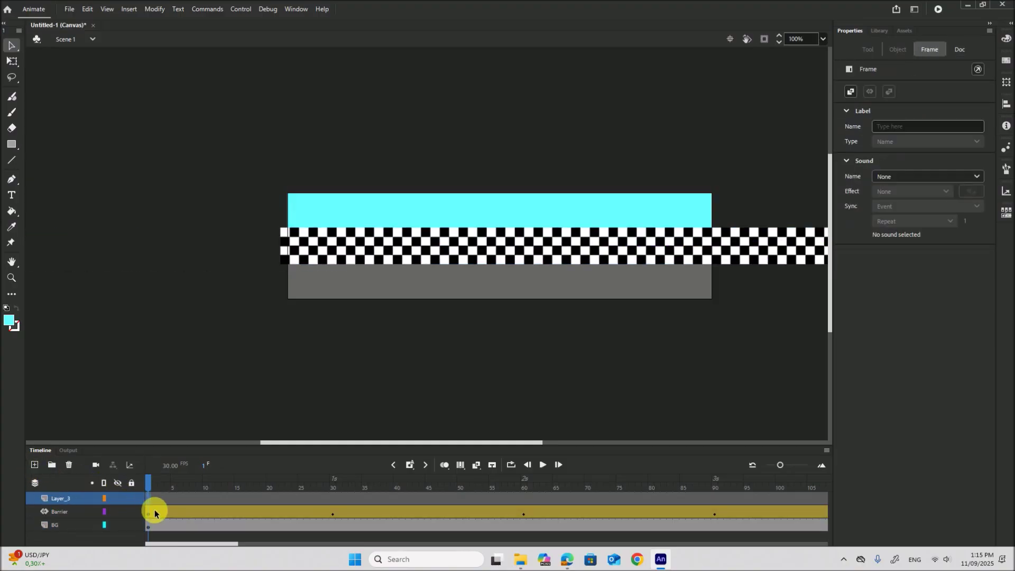
# - Place RedCar.png from the Examination folder on the new layer and position it over the road at about X 313, Y 107
pyautogui.click(520, 560)
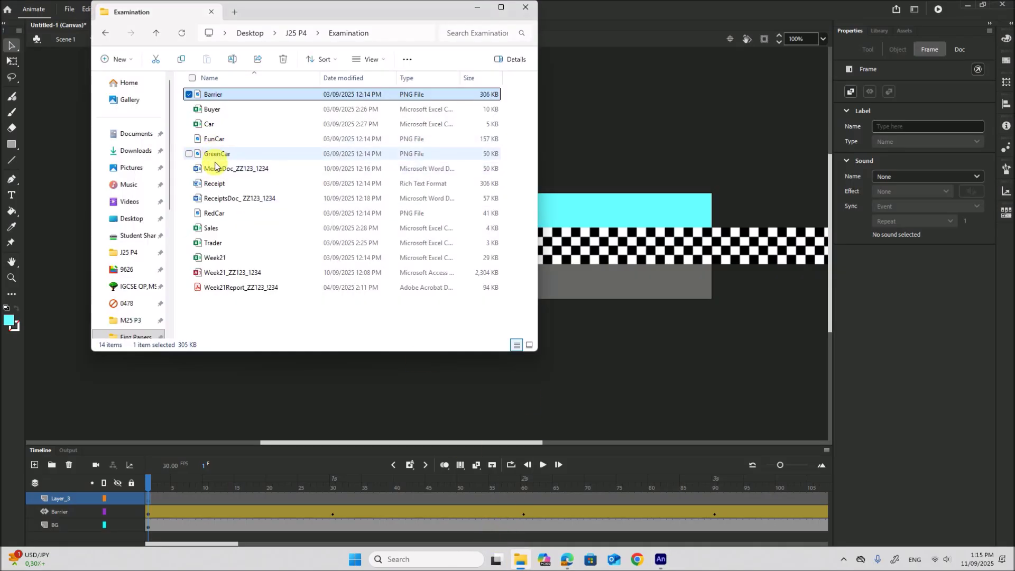
pyautogui.moveTo(214, 214); pyautogui.dragTo(544, 367)
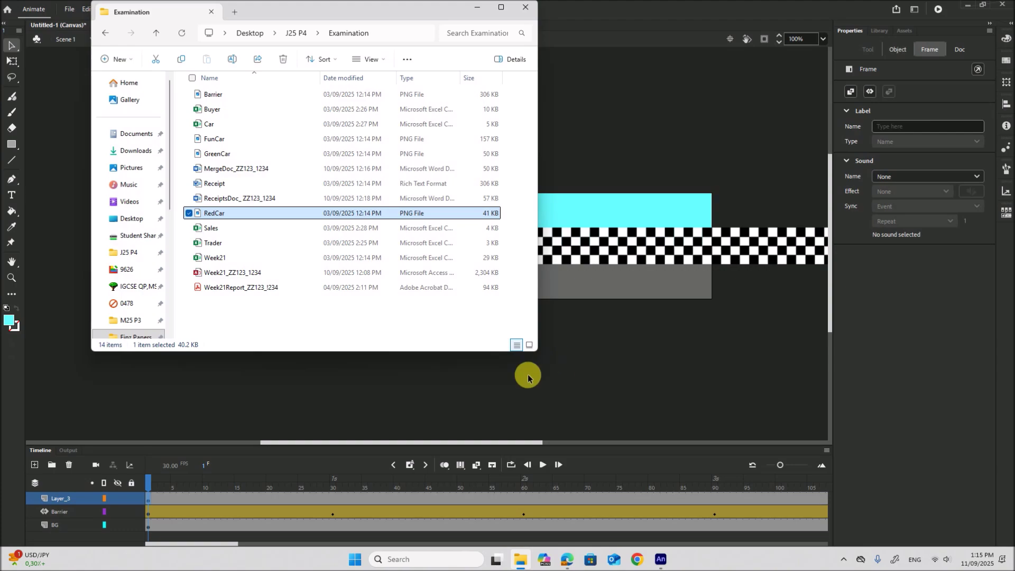
pyautogui.click(431, 254)
pyautogui.moveTo(440, 257); pyautogui.dragTo(499, 268)
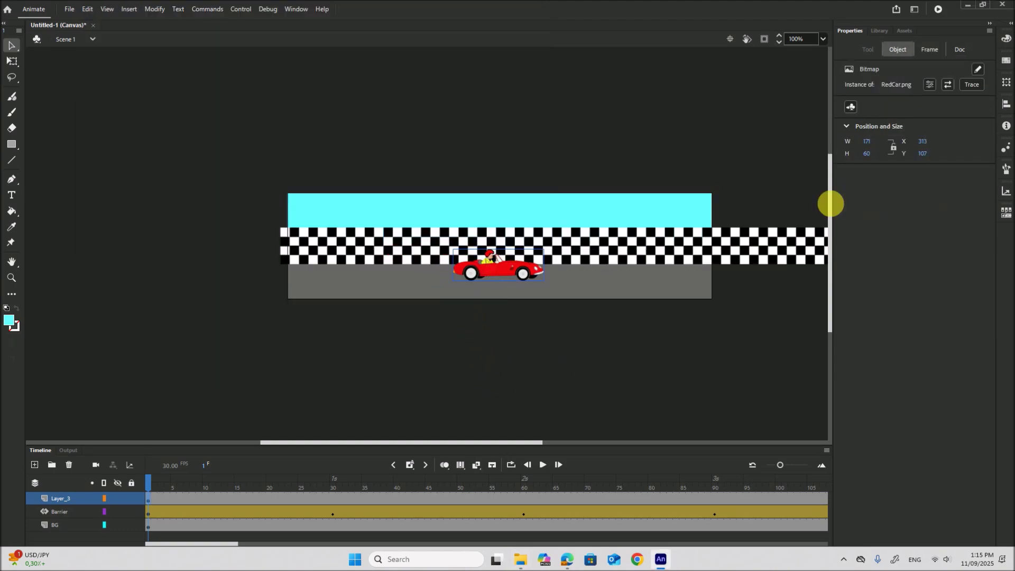
# - Centre the red car horizontally on the stage and raise it to Y 95
pyautogui.click(1006, 105)
pyautogui.click(914, 124)
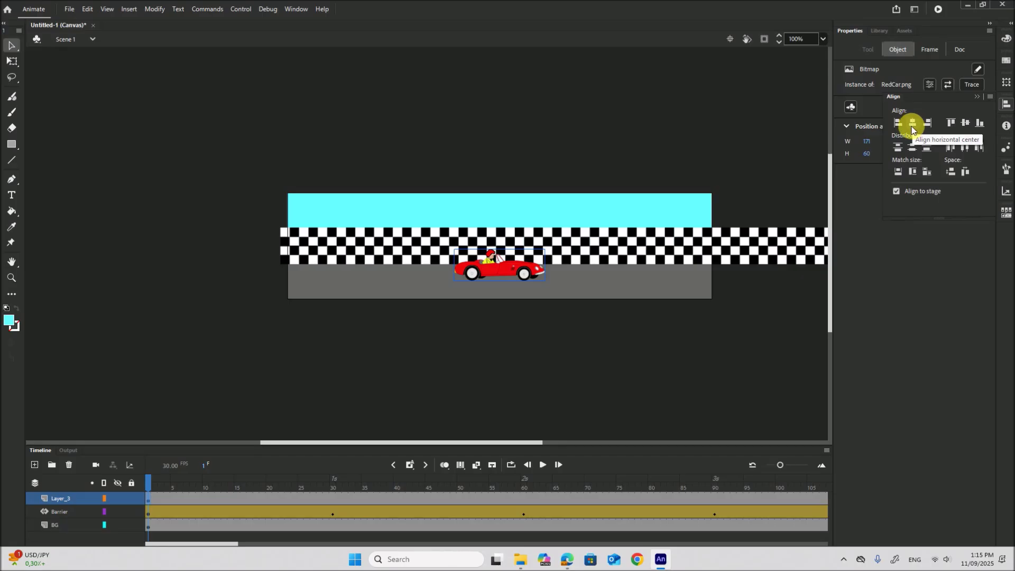
pyautogui.moveTo(490, 267); pyautogui.dragTo(490, 262)
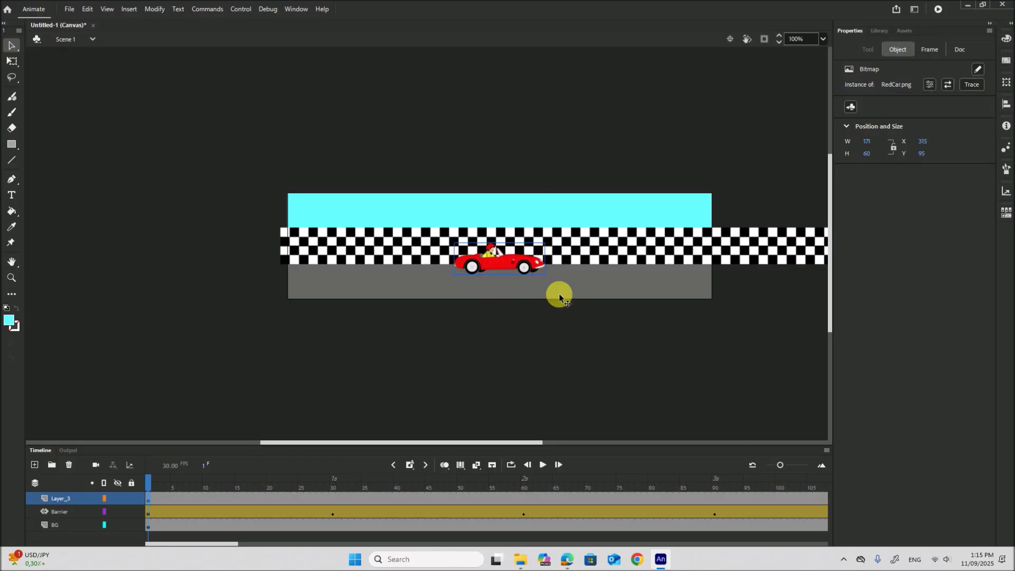
pyautogui.click(589, 332)
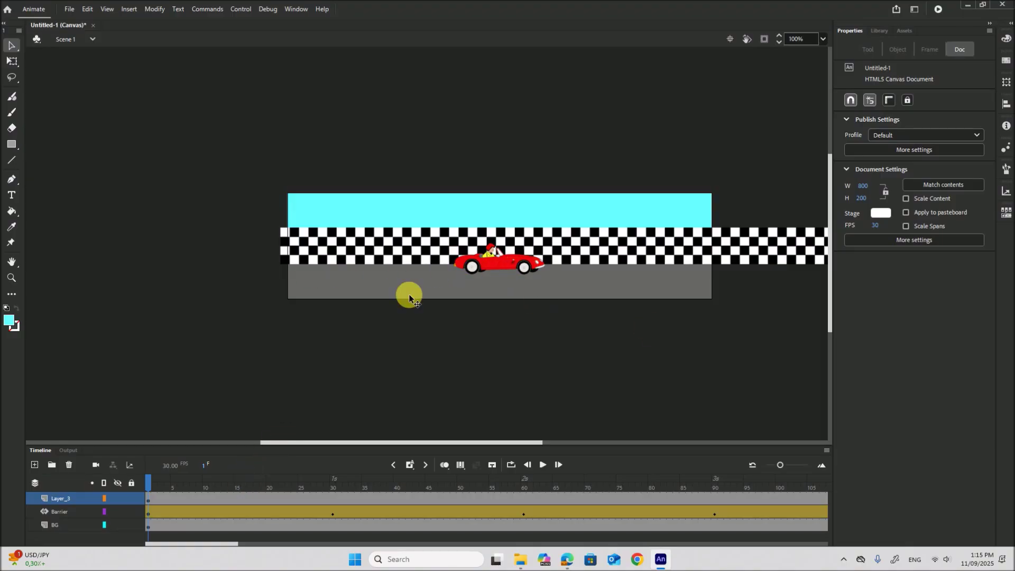
# - Rename the red car's layer as Redcar and add a new layer above it named Greencar
pyautogui.click(64, 499)
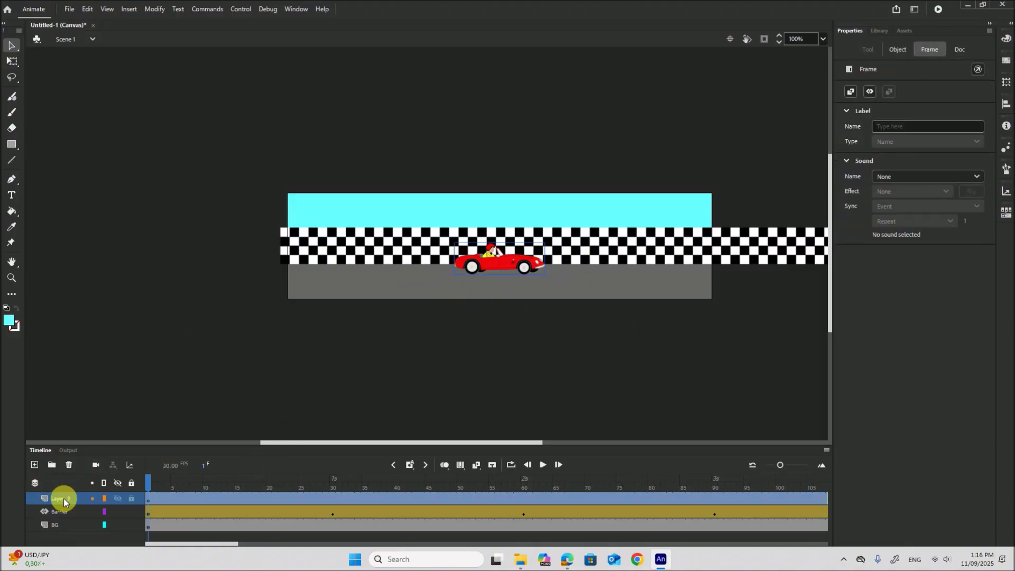
pyautogui.doubleClick(64, 498)
pyautogui.write('Redcar')
pyautogui.click(34, 466)
pyautogui.doubleClick(56, 499)
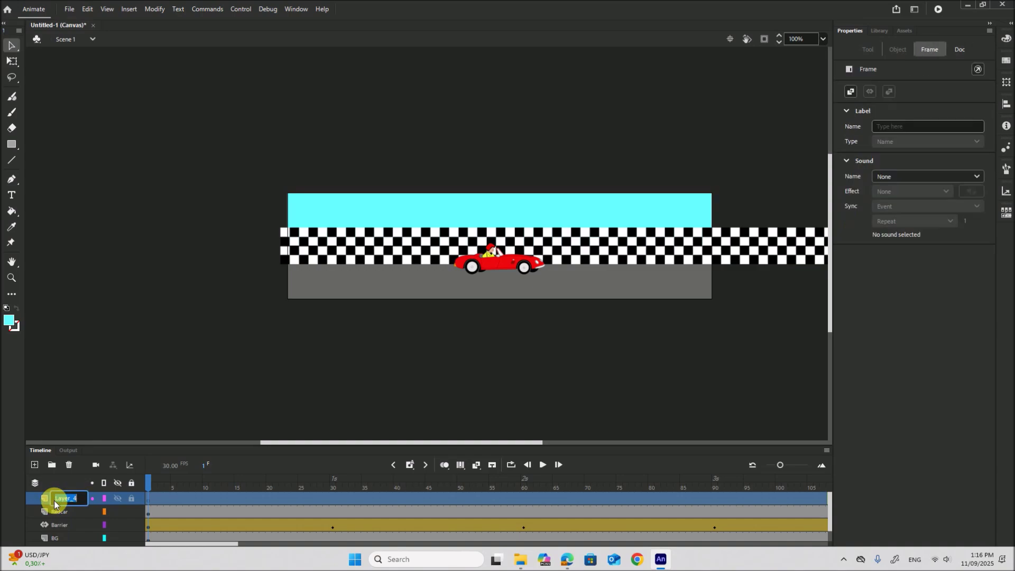
pyautogui.write('Greencar')
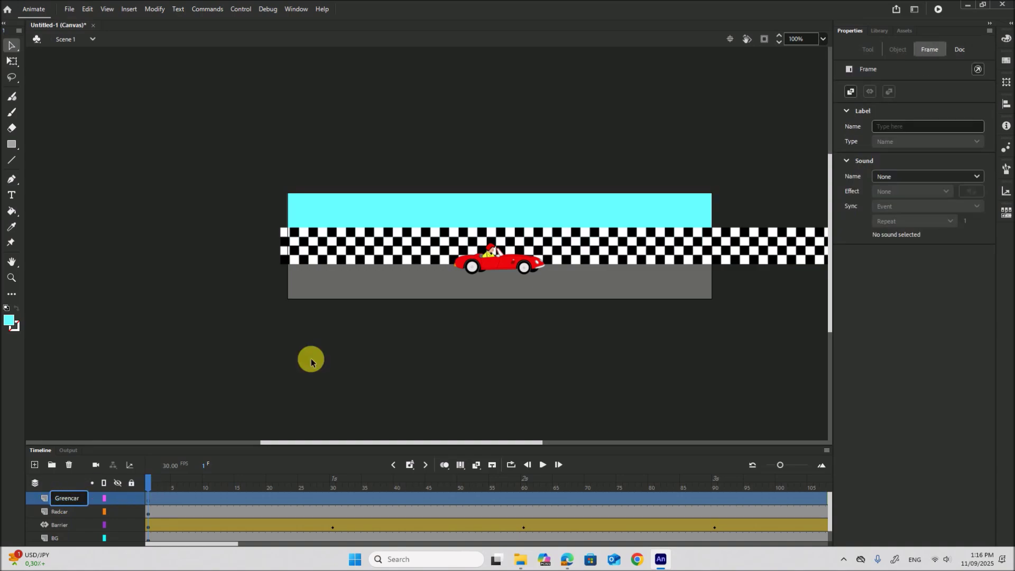
# - Place GreenCar.png from the Examination folder on Greencar's frame 1, just outside the stage's left edge at about X -184, Y 127
pyautogui.click(522, 560)
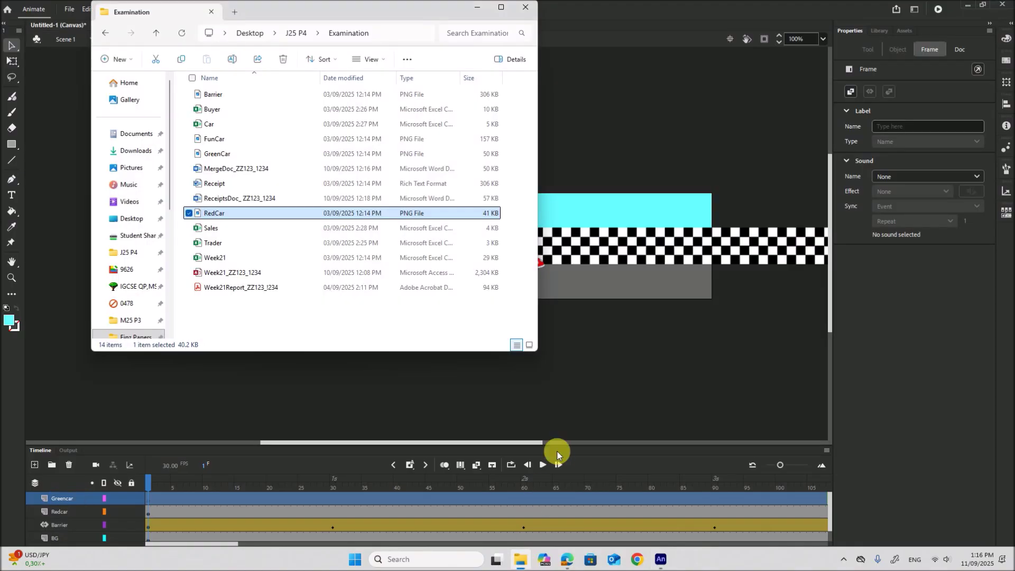
pyautogui.click(627, 360)
pyautogui.click(149, 504)
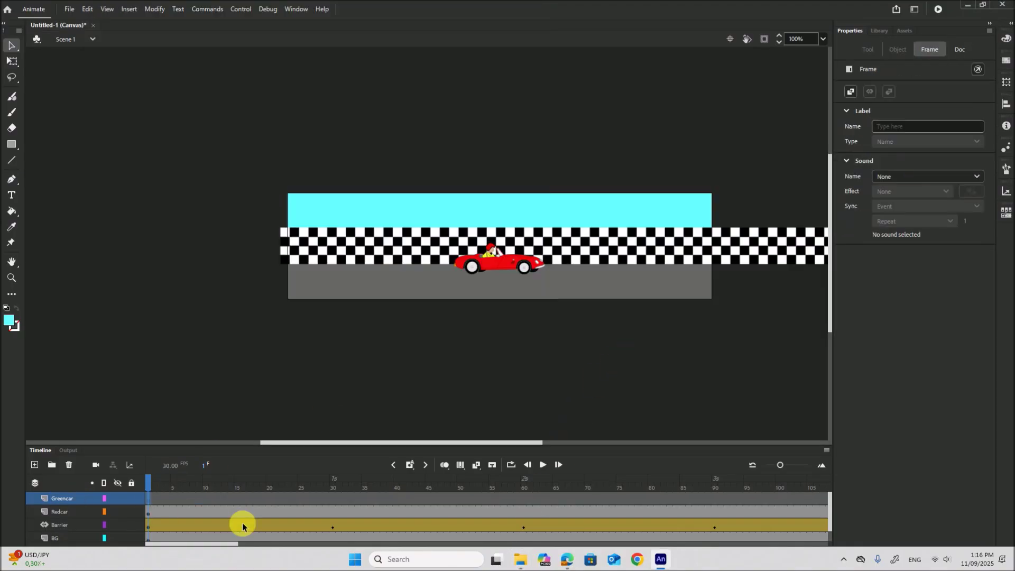
pyautogui.click(521, 561)
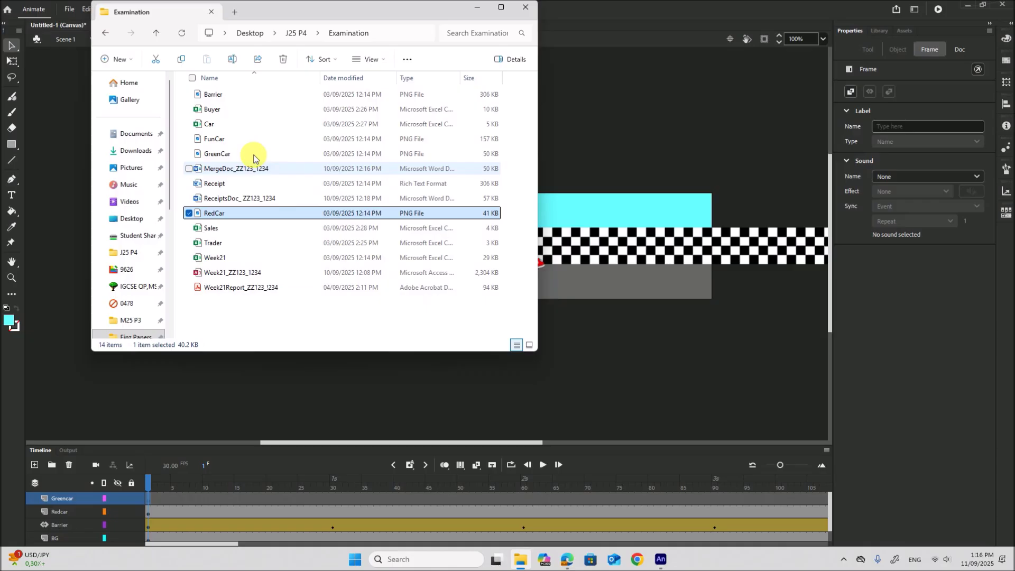
pyautogui.click(218, 157)
pyautogui.moveTo(219, 159); pyautogui.dragTo(595, 343)
pyautogui.click(576, 385)
pyautogui.moveTo(423, 247); pyautogui.dragTo(231, 281)
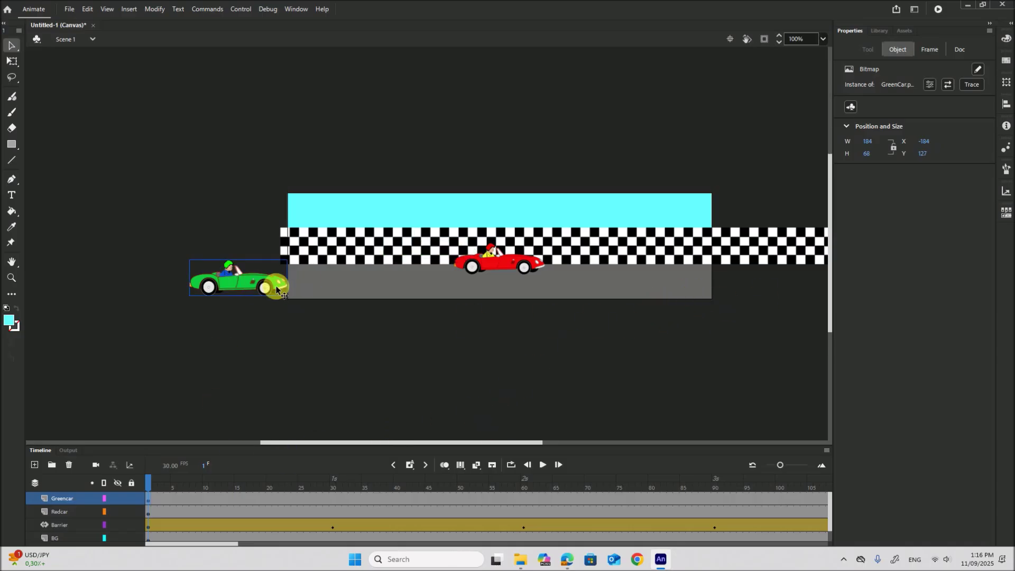
# - Convert the green car to a Movie Clip symbol and apply a motion tween to it
pyautogui.rightClick(226, 286)
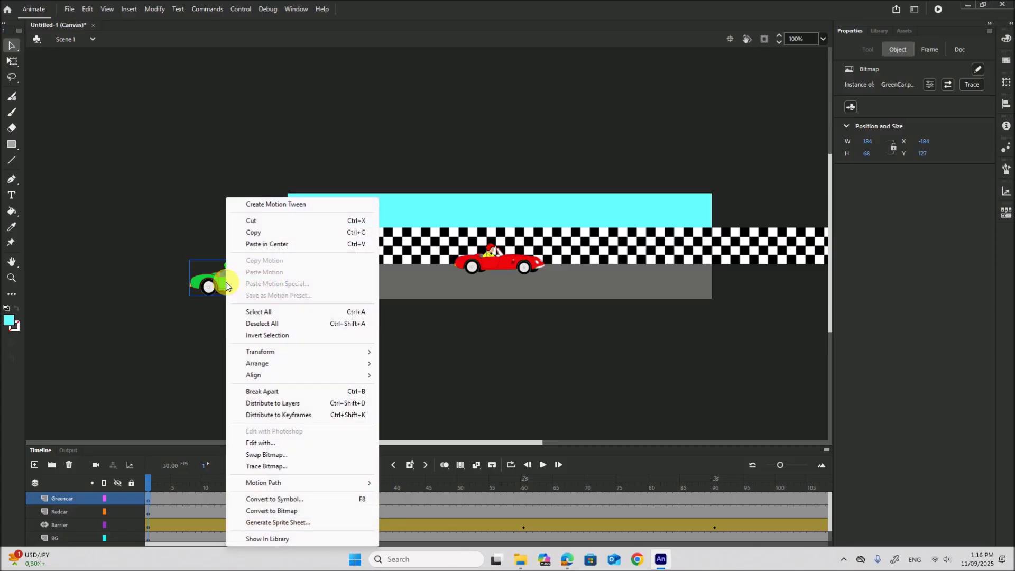
pyautogui.click(290, 504)
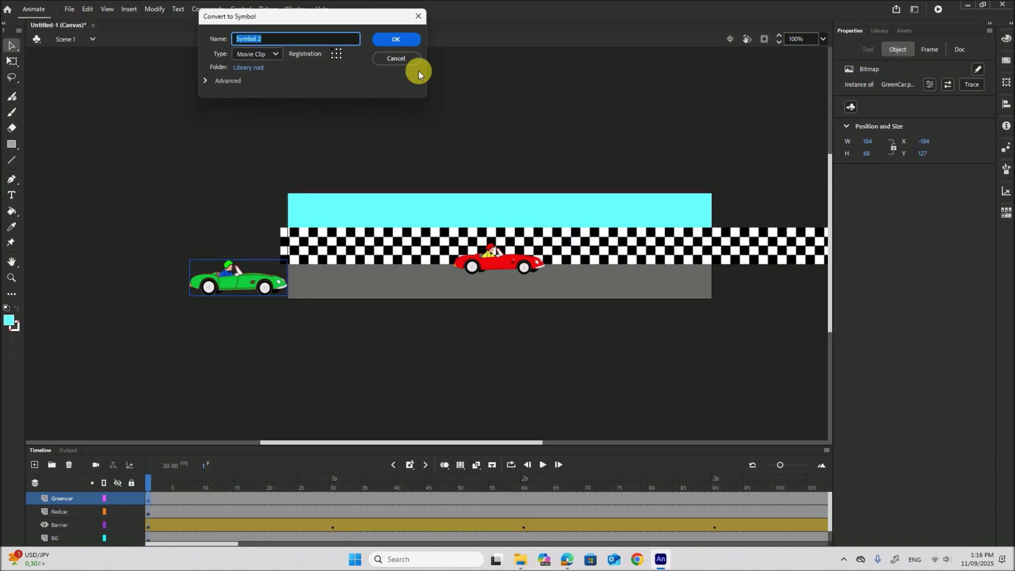
pyautogui.click(403, 39)
pyautogui.click(129, 9)
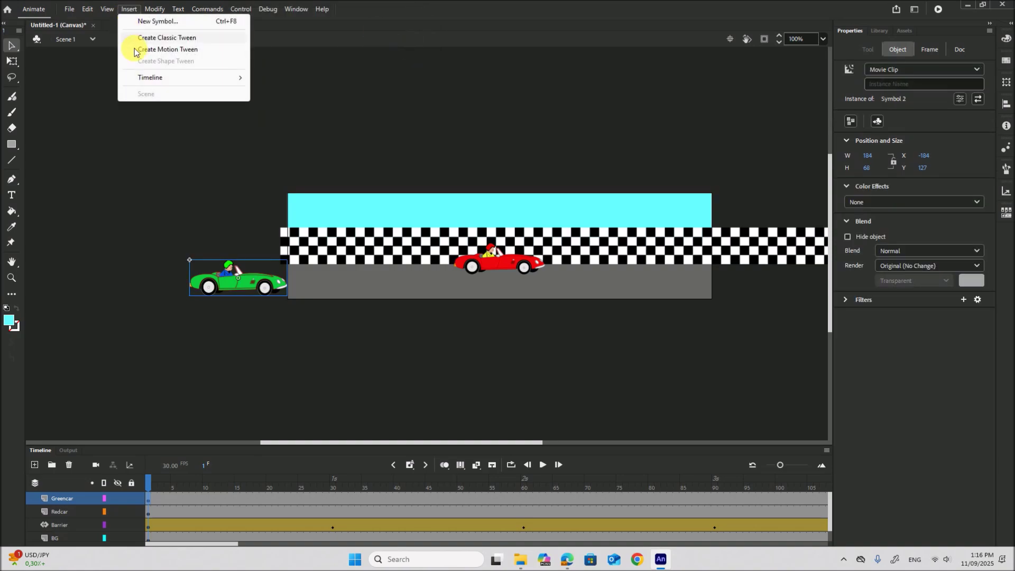
pyautogui.click(156, 49)
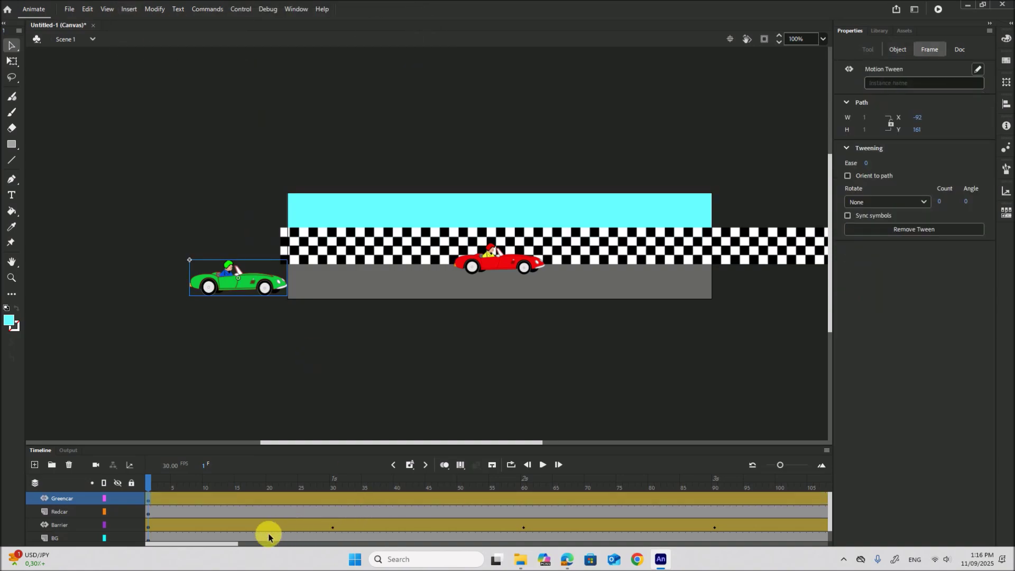
# - At frame 180 of the Greencar layer, move the green car past the stage's right edge to about X 800, Y 133
pyautogui.moveTo(230, 541); pyautogui.dragTo(348, 537)
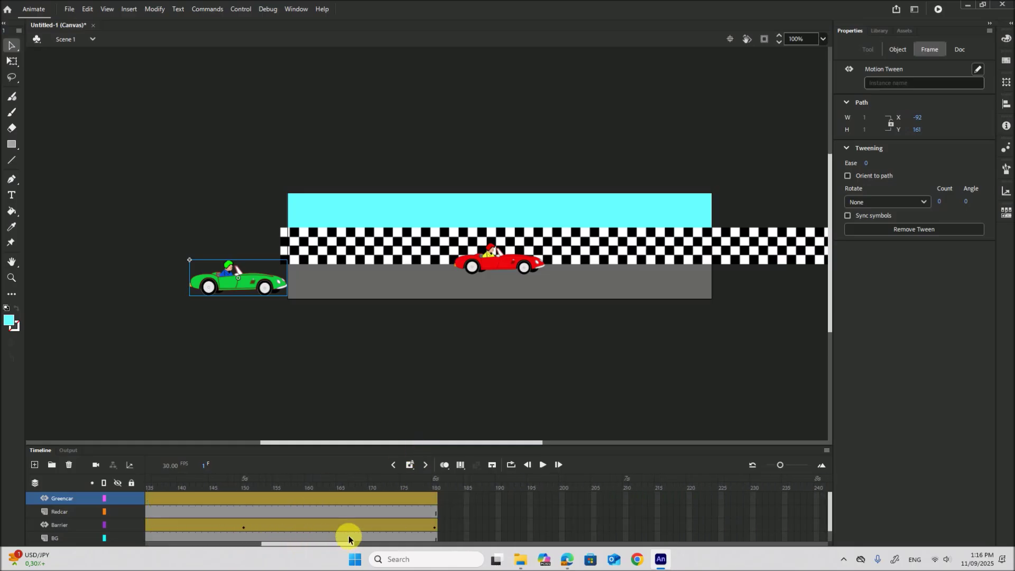
pyautogui.click(434, 501)
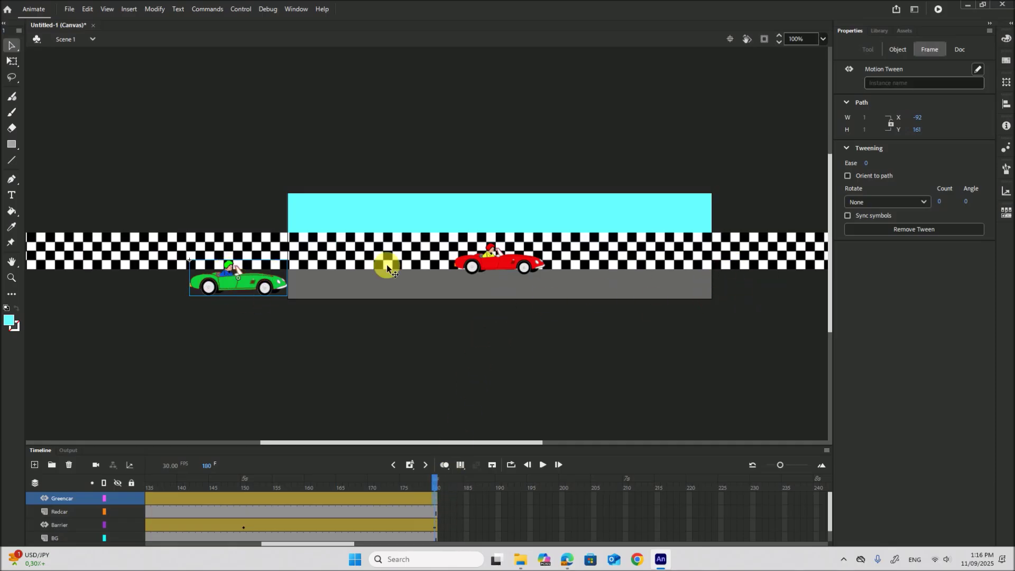
pyautogui.moveTo(251, 288); pyautogui.dragTo(772, 295)
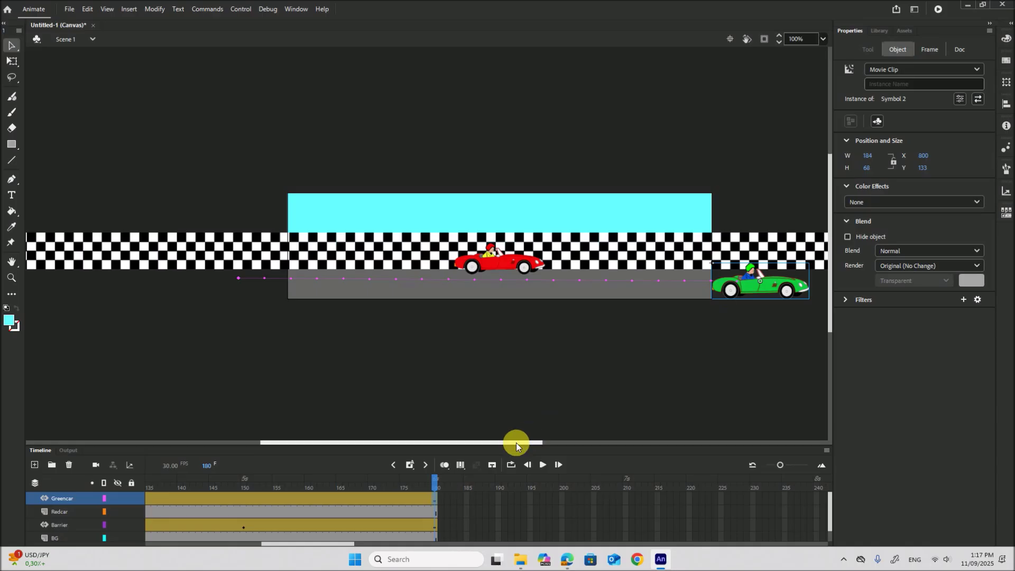
# - Play the timeline from frame 1 to check the green car passing the red car
pyautogui.moveTo(336, 542); pyautogui.dragTo(193, 552)
pyautogui.click(150, 529)
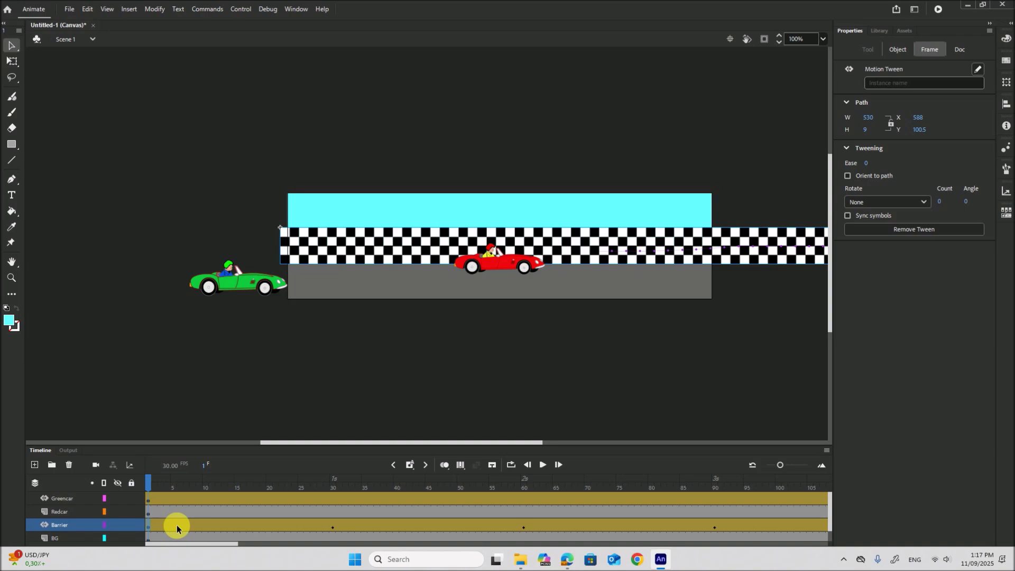
pyautogui.click(543, 465)
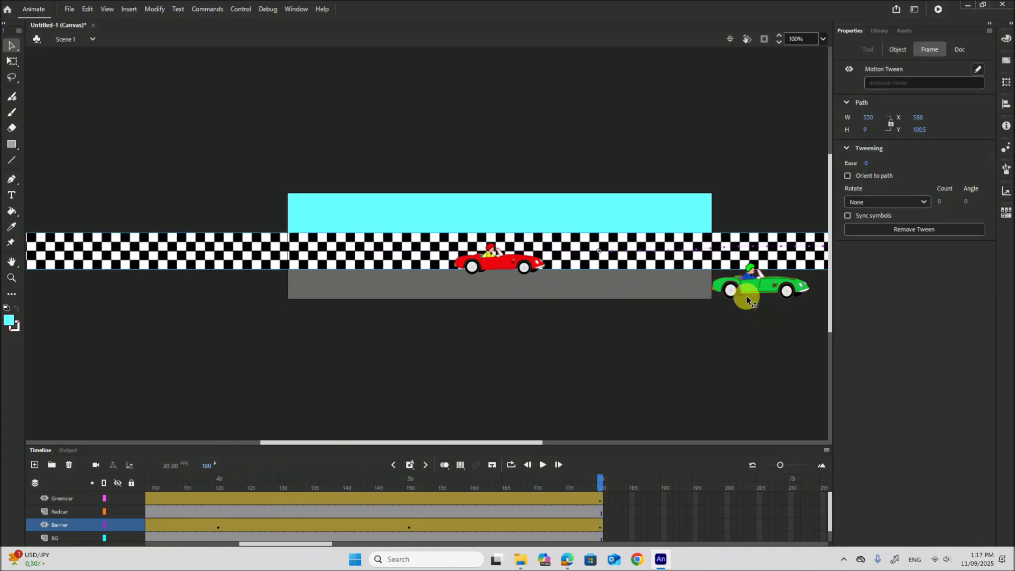
pyautogui.moveTo(284, 542); pyautogui.dragTo(195, 546)
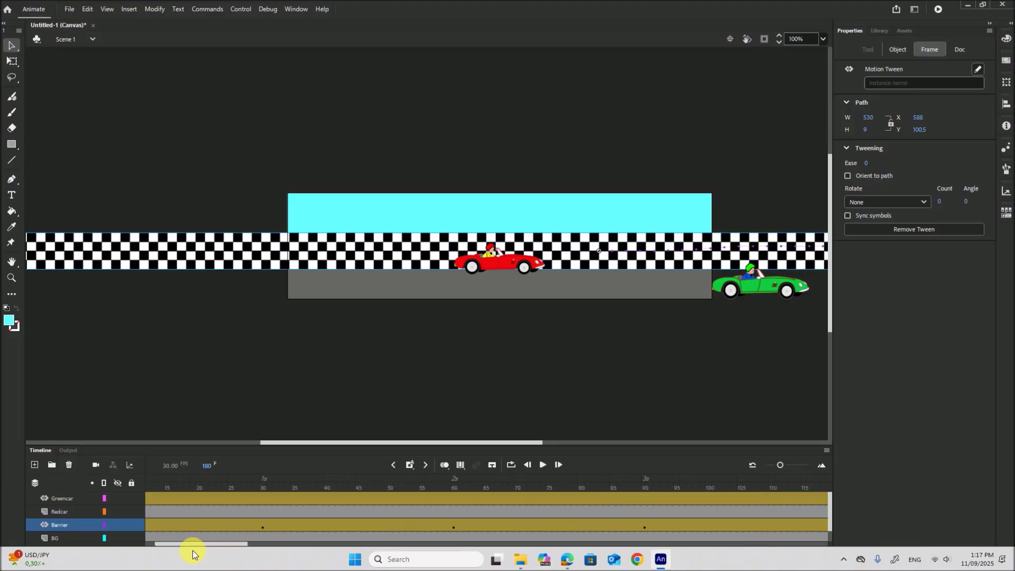
# - Test the animation in the web browser, watch both cars and the barrier, and close the preview
pyautogui.click(241, 9)
pyautogui.click(253, 115)
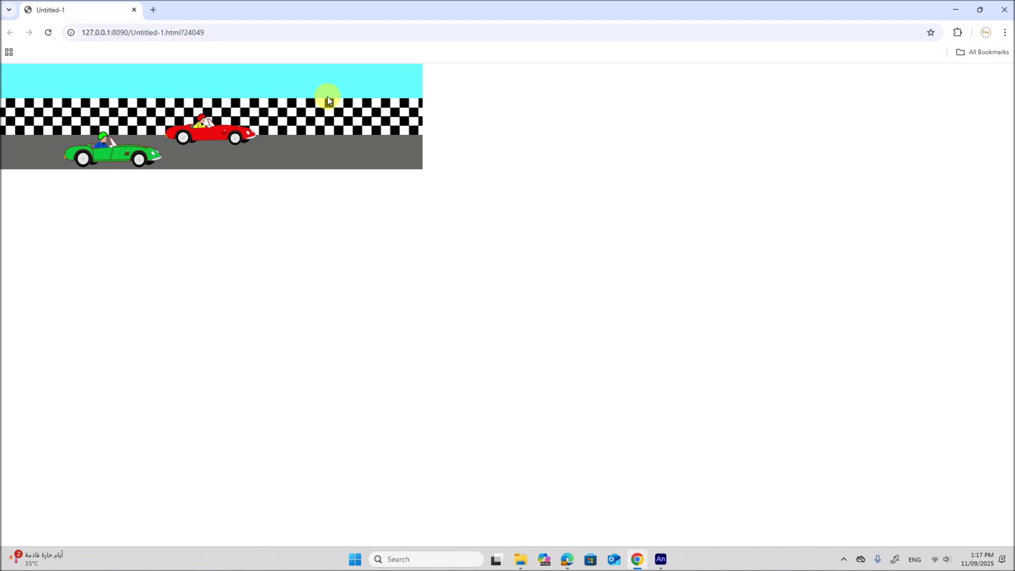
pyautogui.click(1005, 9)
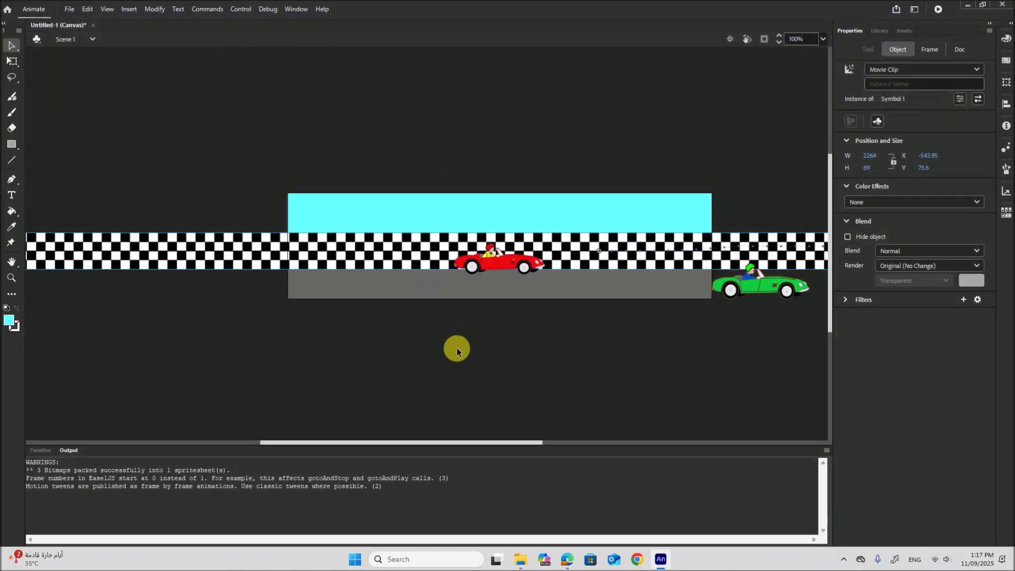
# - Switch to the exam paper in Edge and read the looping and animated GIF naming requirements for Task 3
pyautogui.click(566, 560)
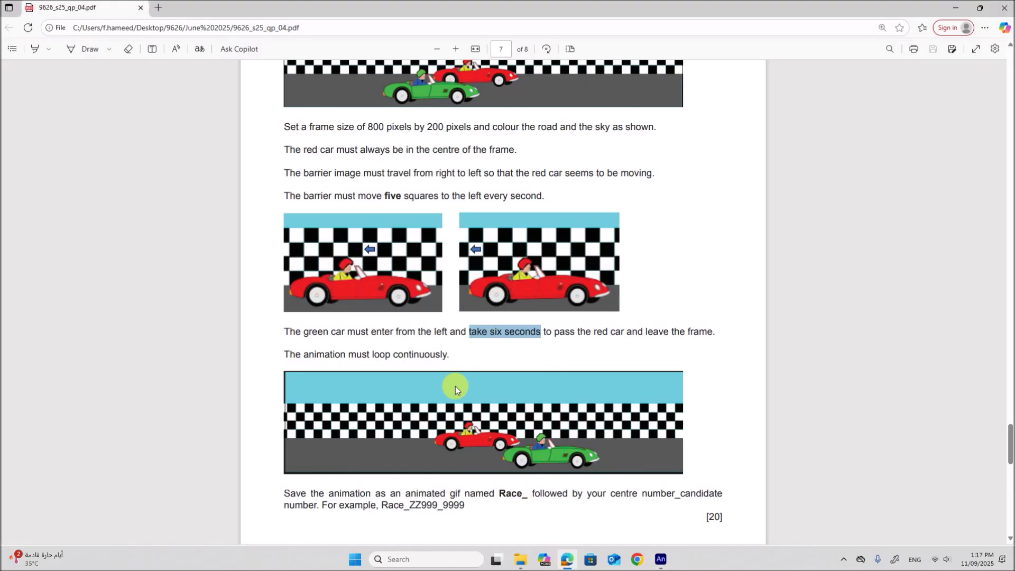
pyautogui.scroll(-2, 456, 389)
pyautogui.moveTo(336, 249); pyautogui.dragTo(449, 250)
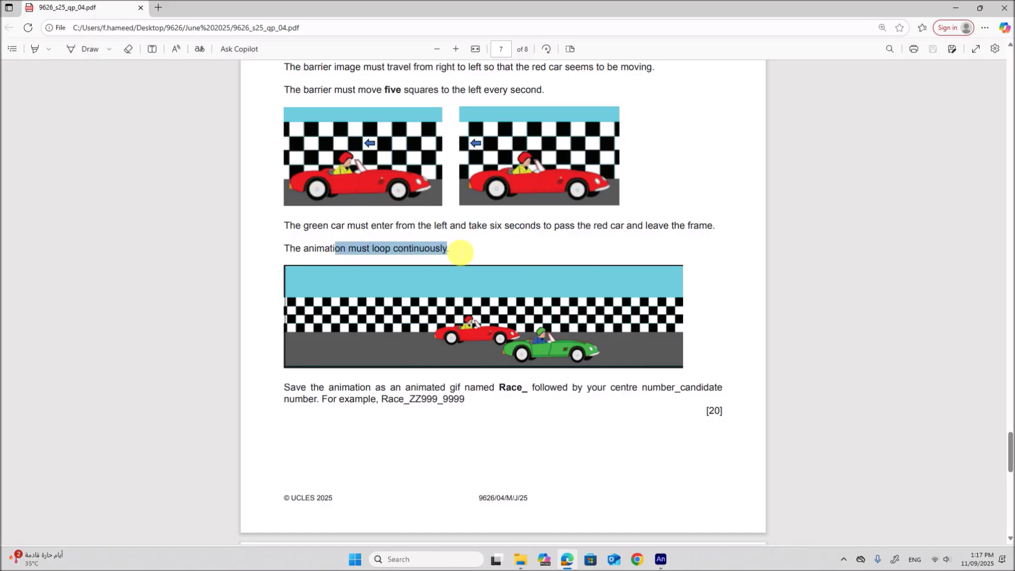
pyautogui.moveTo(379, 388); pyautogui.dragTo(527, 393)
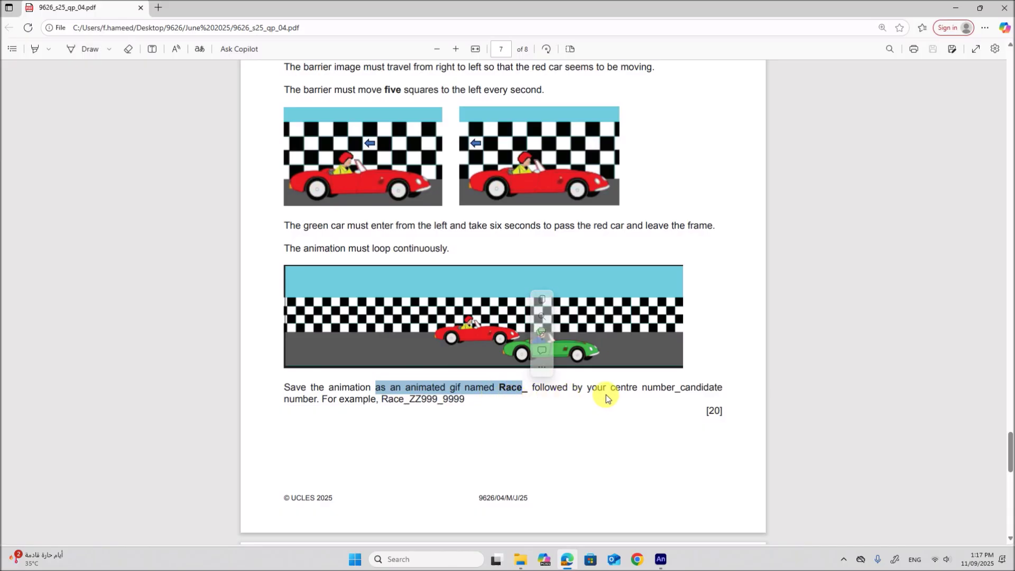
# - Return to Animate and start an animated GIF export at 800 by 200 px with looping set to Forever
pyautogui.click(661, 559)
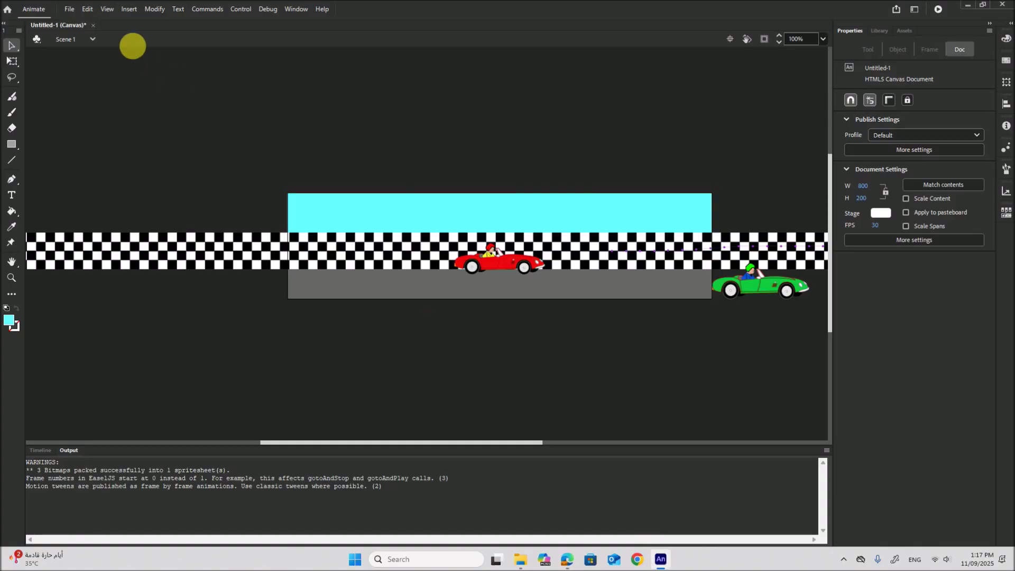
pyautogui.click(72, 10)
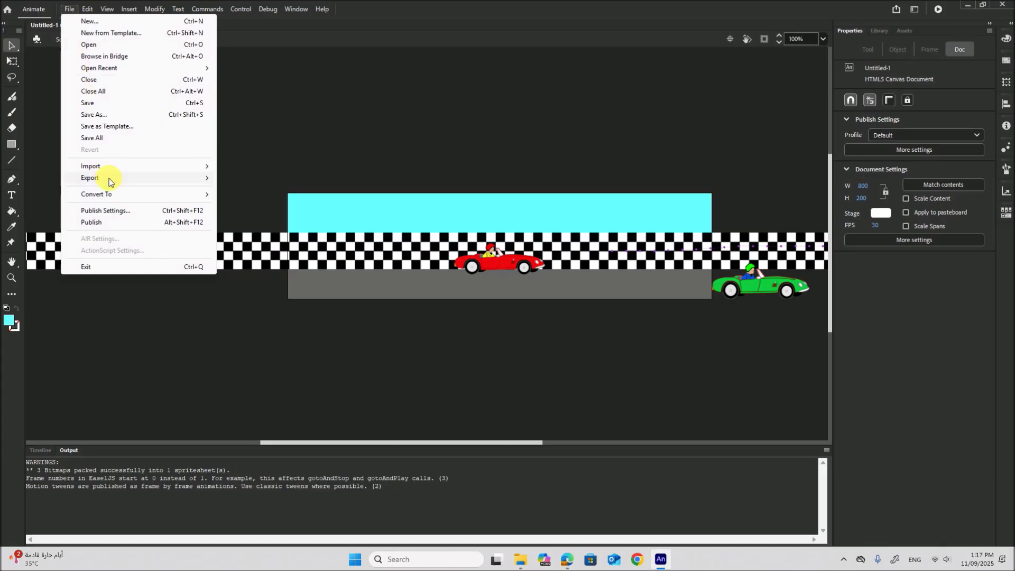
pyautogui.moveTo(111, 180)
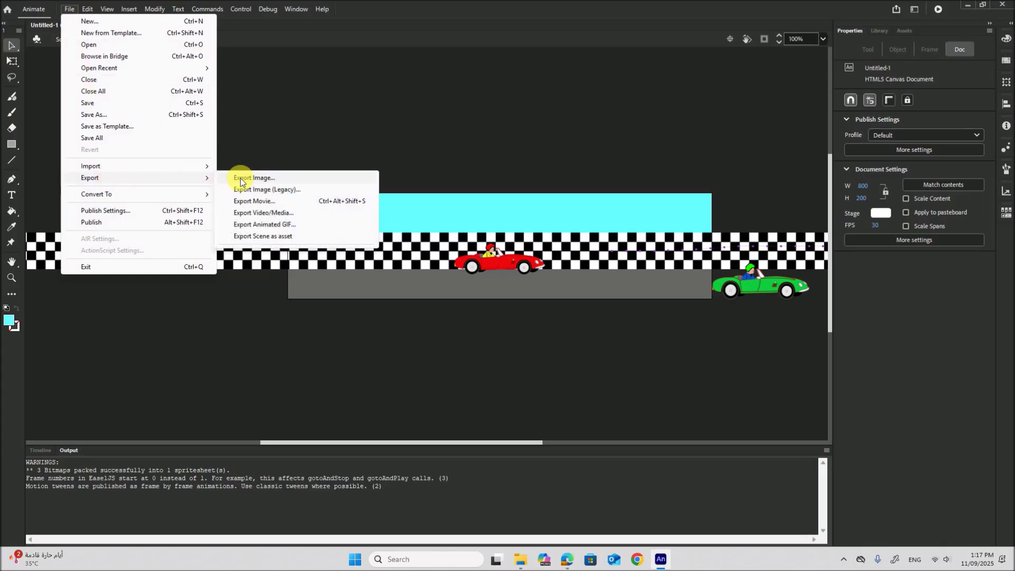
pyautogui.click(264, 225)
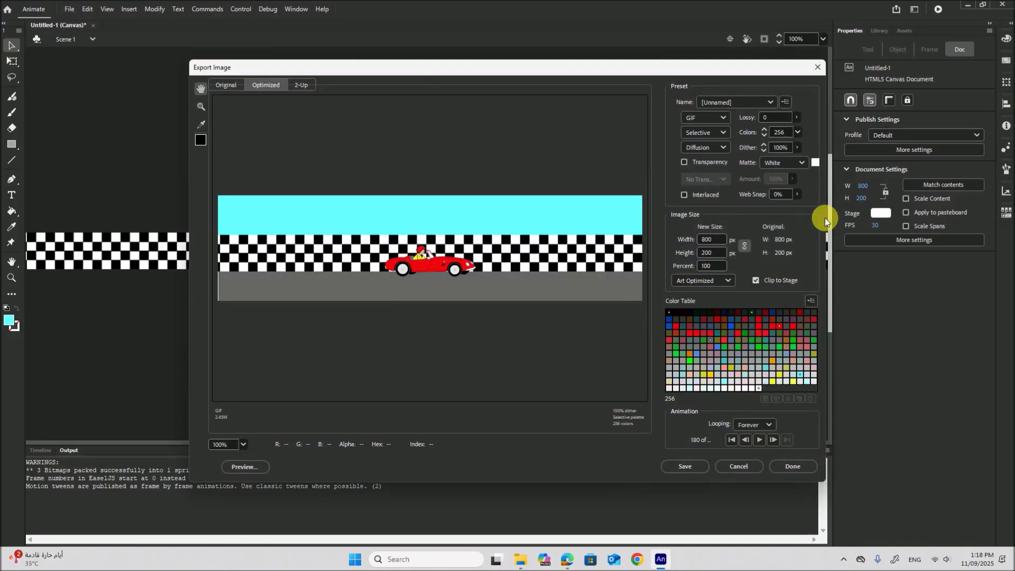
pyautogui.click(745, 428)
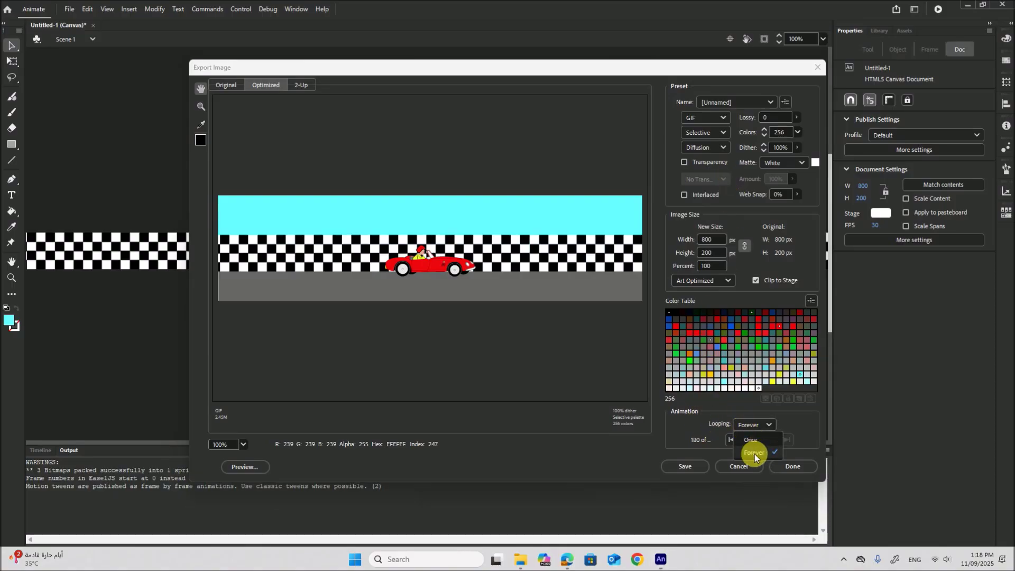
pyautogui.click(756, 426)
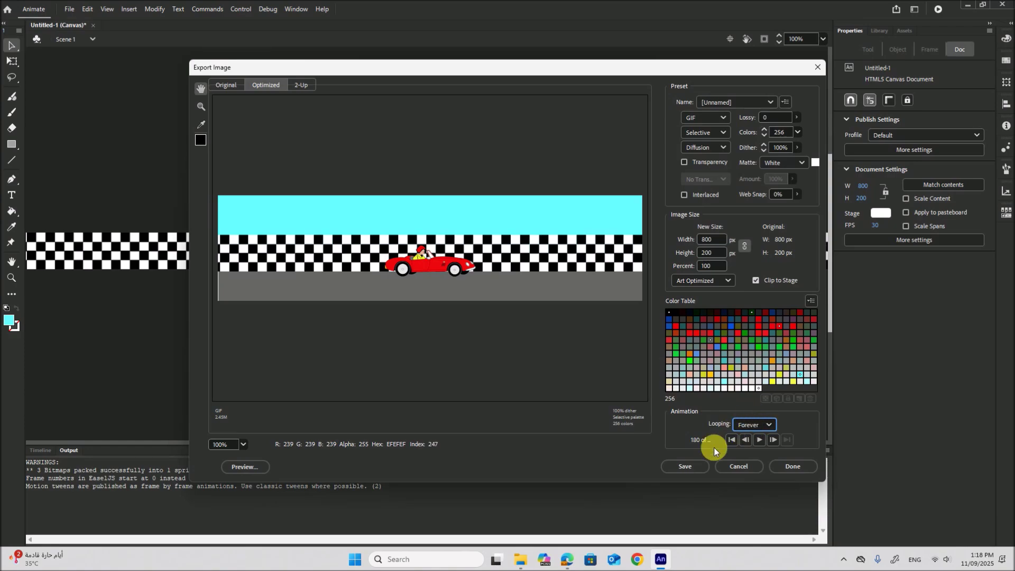
# - Save the GIF as Race_ZZ123_1234 in the Examination folder inside J25 P4
pyautogui.click(685, 467)
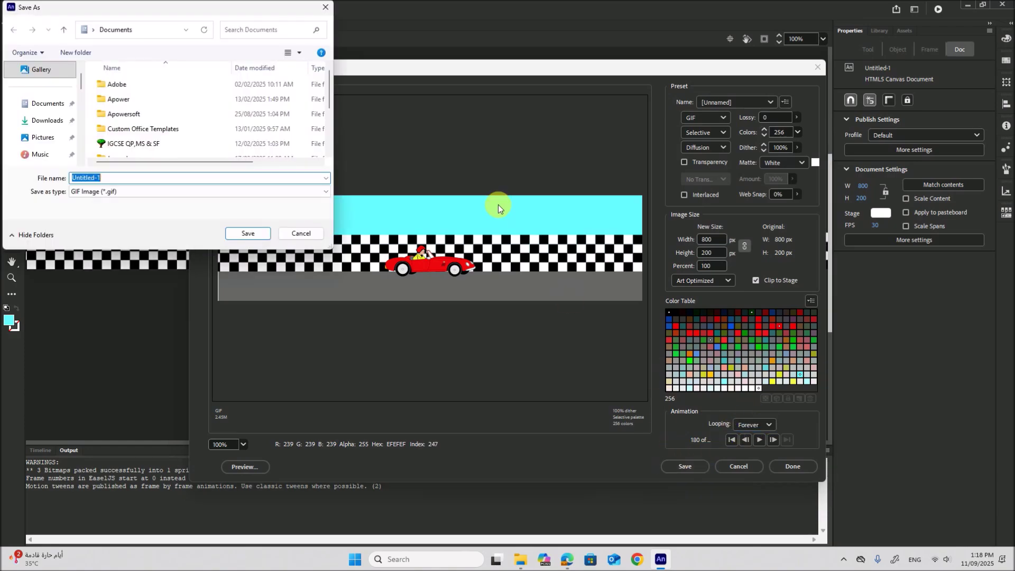
pyautogui.moveTo(154, 12); pyautogui.dragTo(250, 44)
pyautogui.scroll(-3, 153, 157)
pyautogui.scroll(-5, 154, 159)
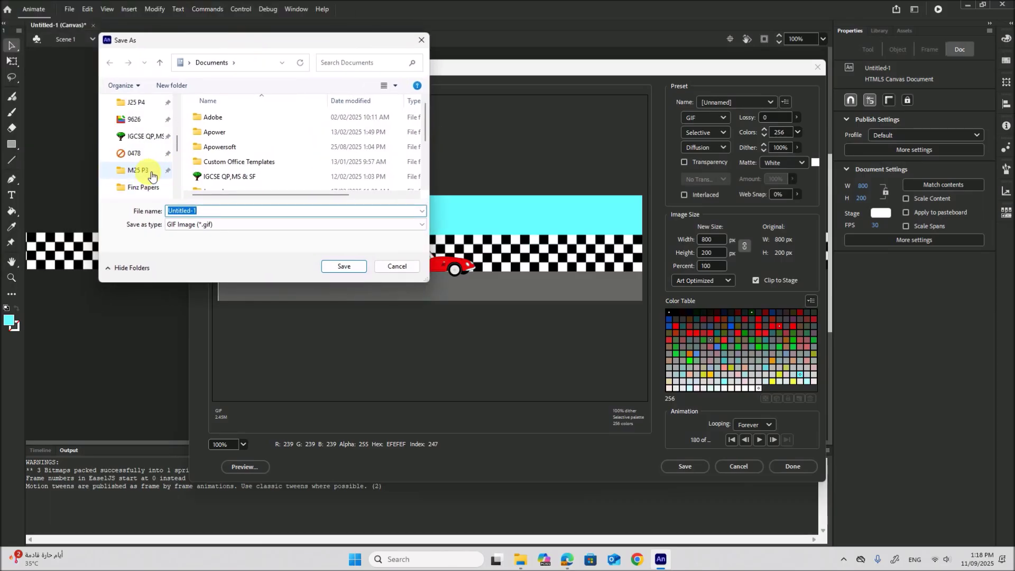
pyautogui.click(136, 102)
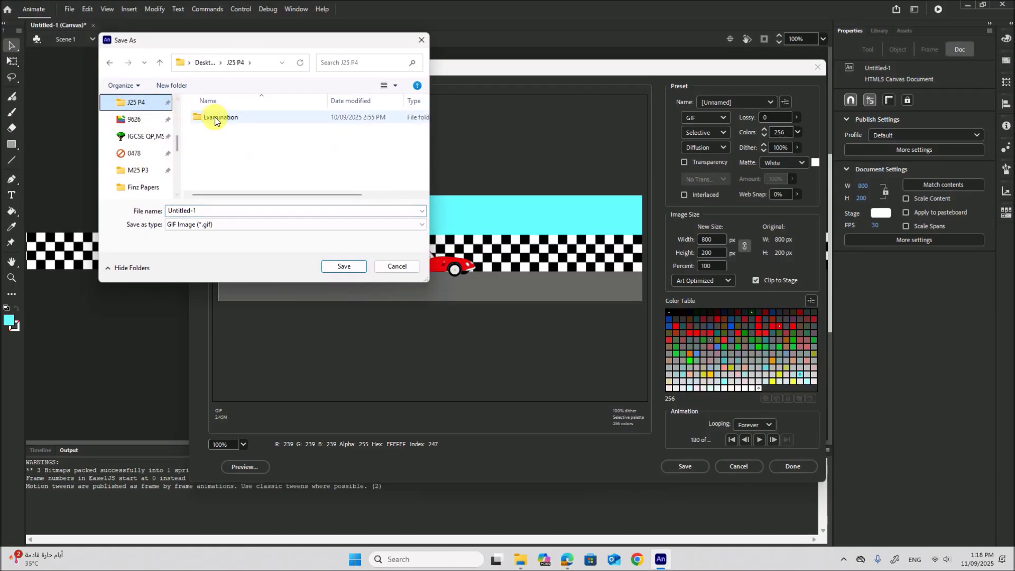
pyautogui.doubleClick(213, 117)
pyautogui.click(199, 229)
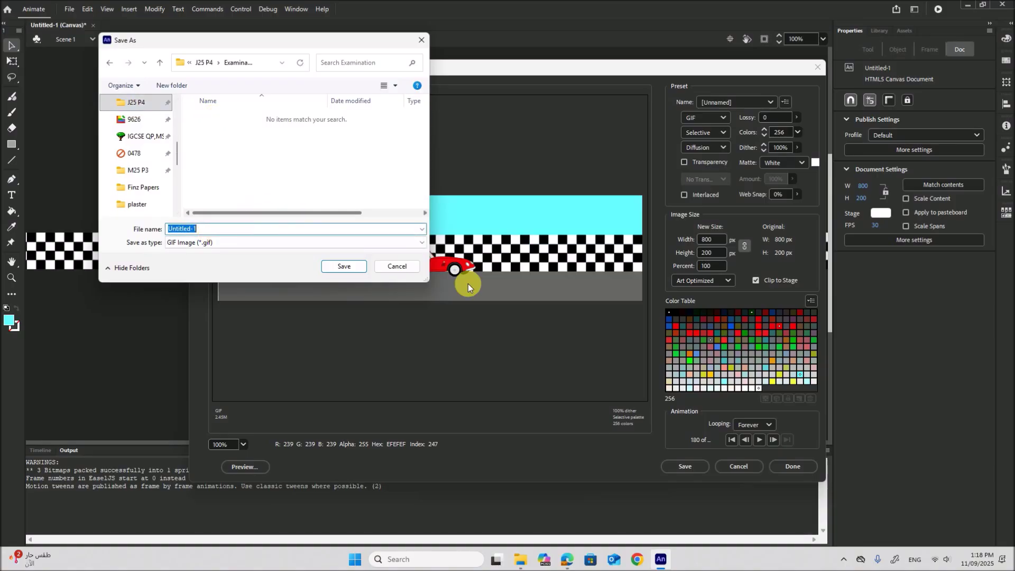
pyautogui.write('Race_ZZ123_1234')
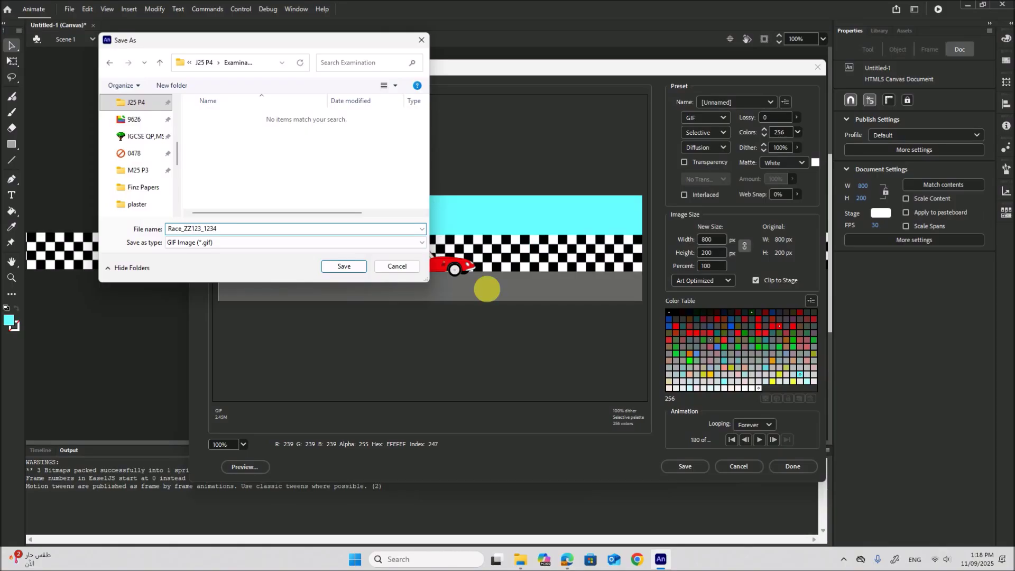
pyautogui.click(353, 267)
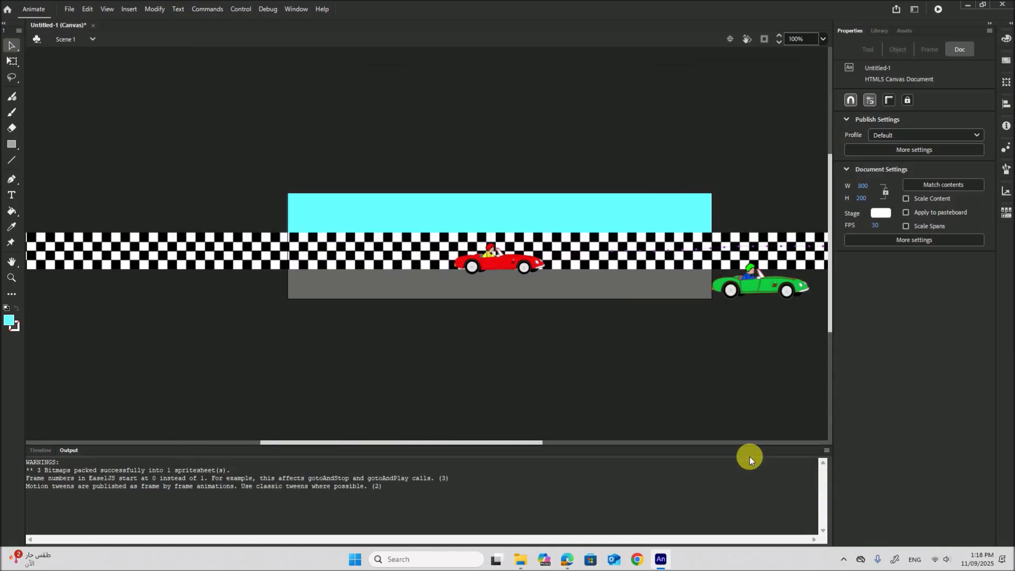
# - Switch to the Examination folder in File Explorer and check which programs can open the Race_ZZ123_1234 GIF
pyautogui.click(533, 561)
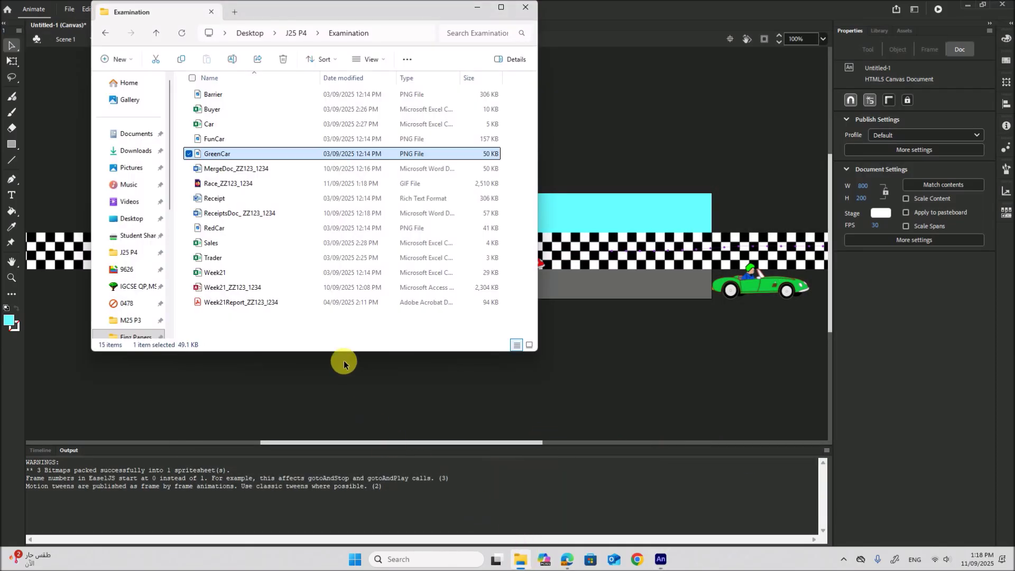
pyautogui.click(326, 333)
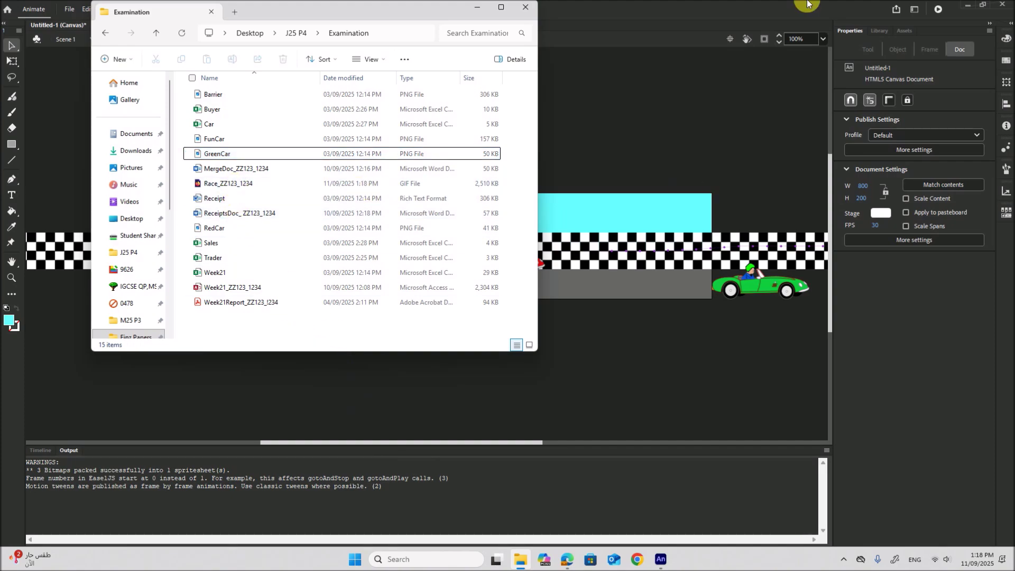
pyautogui.click(234, 183)
pyautogui.rightClick(235, 184)
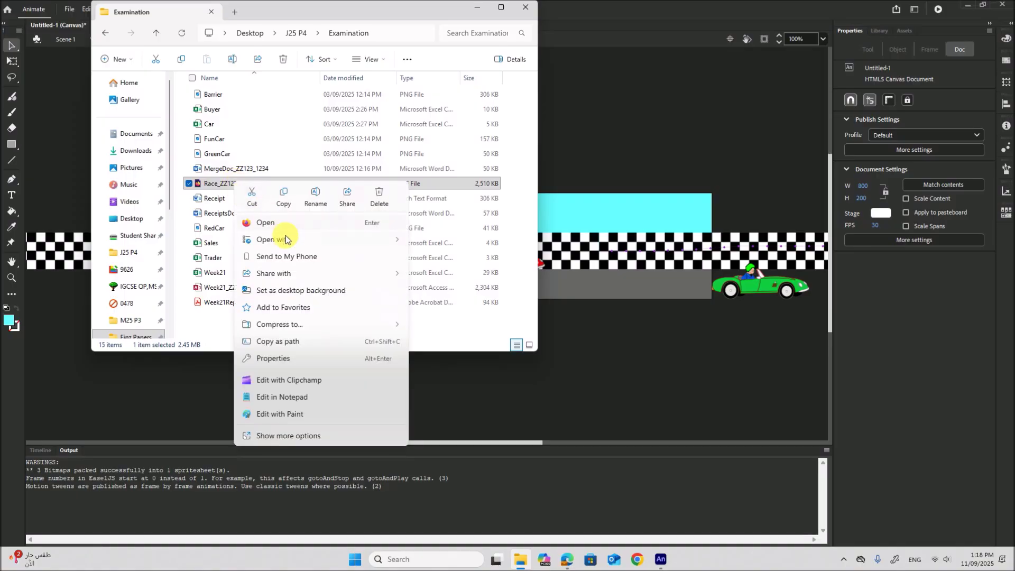
pyautogui.moveTo(394, 239)
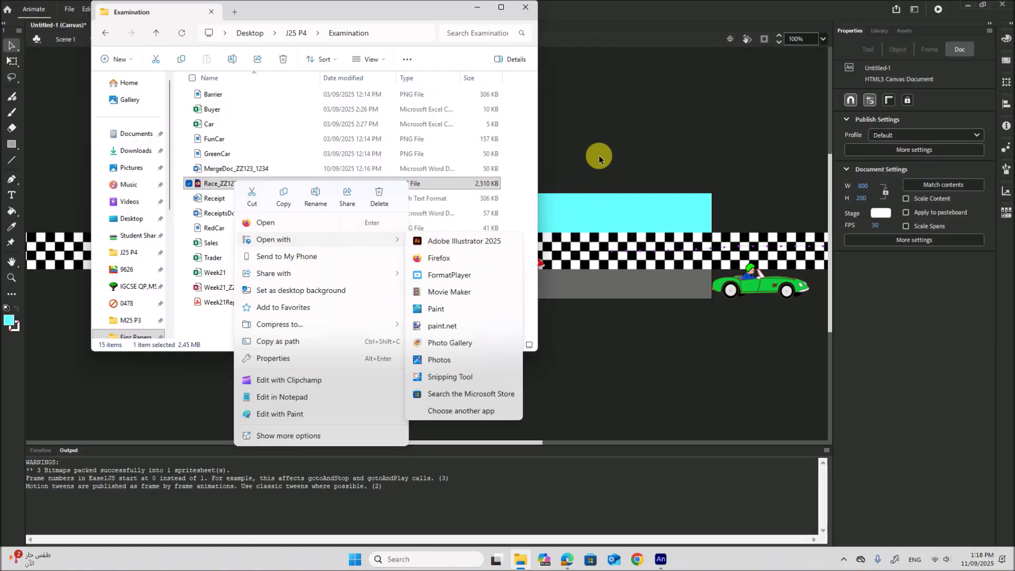
pyautogui.click(582, 149)
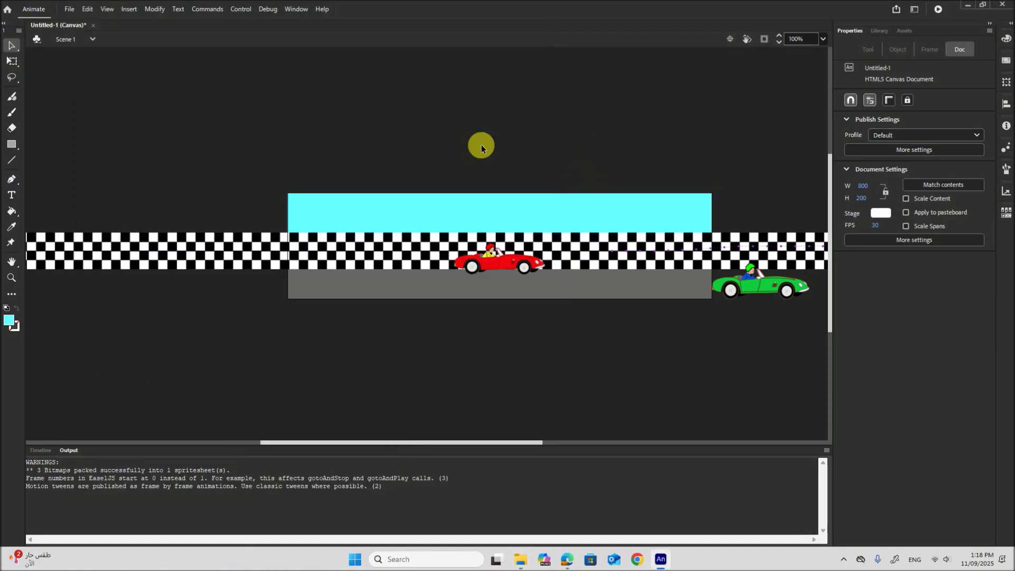
# - Open the Race_ZZ123_1234 GIF from the Examination folder in Firefox, decline the primary browser offer, watch the animation loop, and close Firefox
pyautogui.click(521, 560)
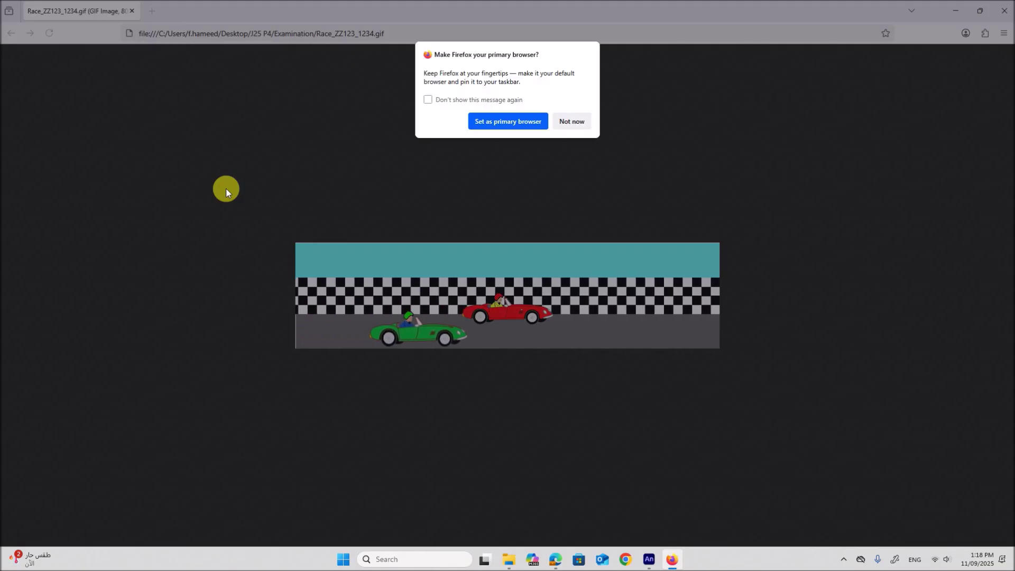
pyautogui.click(571, 121)
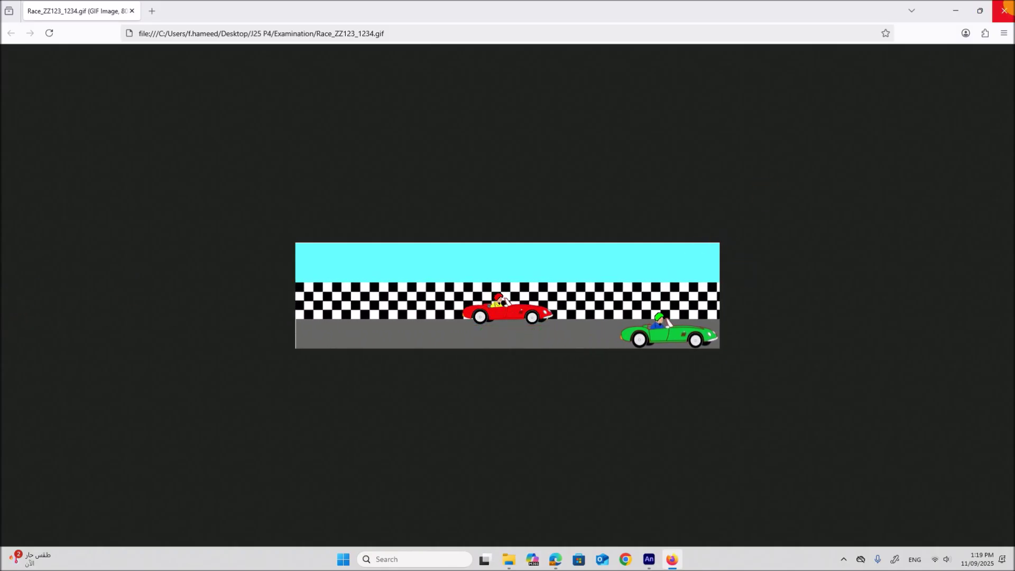
pyautogui.click(1005, 11)
pyautogui.click(575, 367)
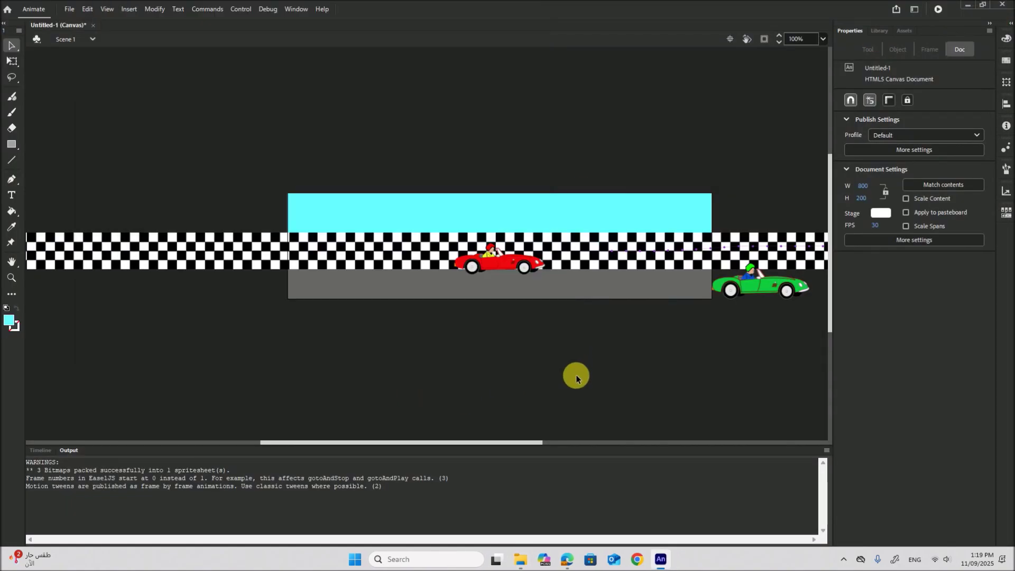
# - Switch to the exam paper in Edge and review the Task 3 animation requirements and the Task 2 mail merge instructions
pyautogui.click(567, 560)
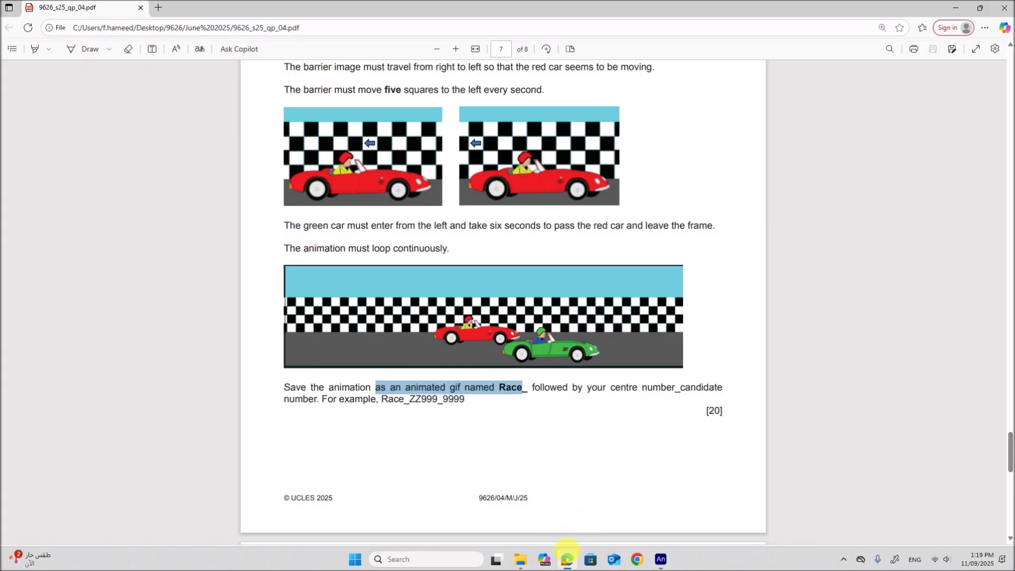
pyautogui.scroll(-5, 521, 423)
pyautogui.scroll(3, 521, 423)
pyautogui.scroll(10, 521, 421)
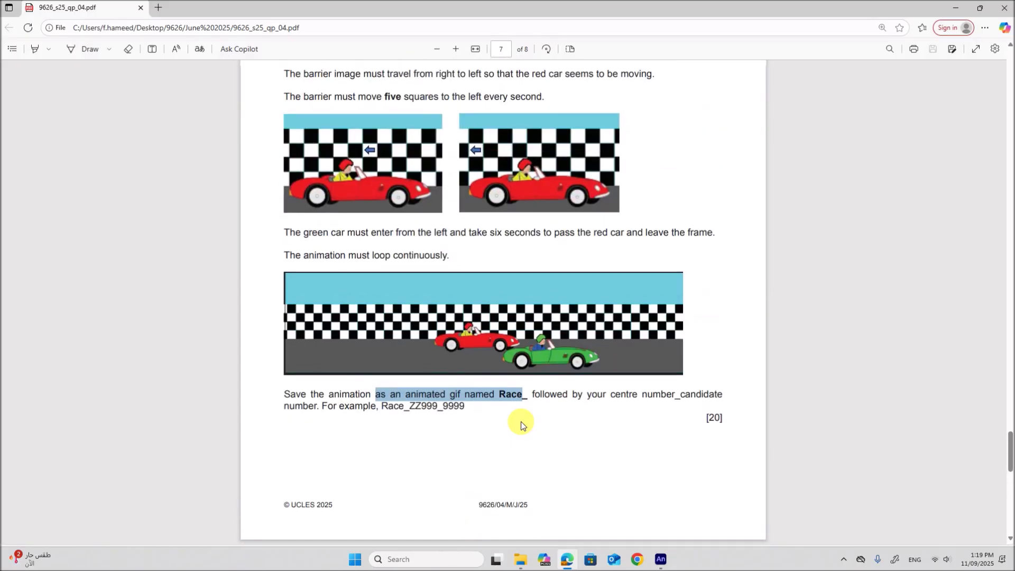
pyautogui.scroll(10, 521, 421)
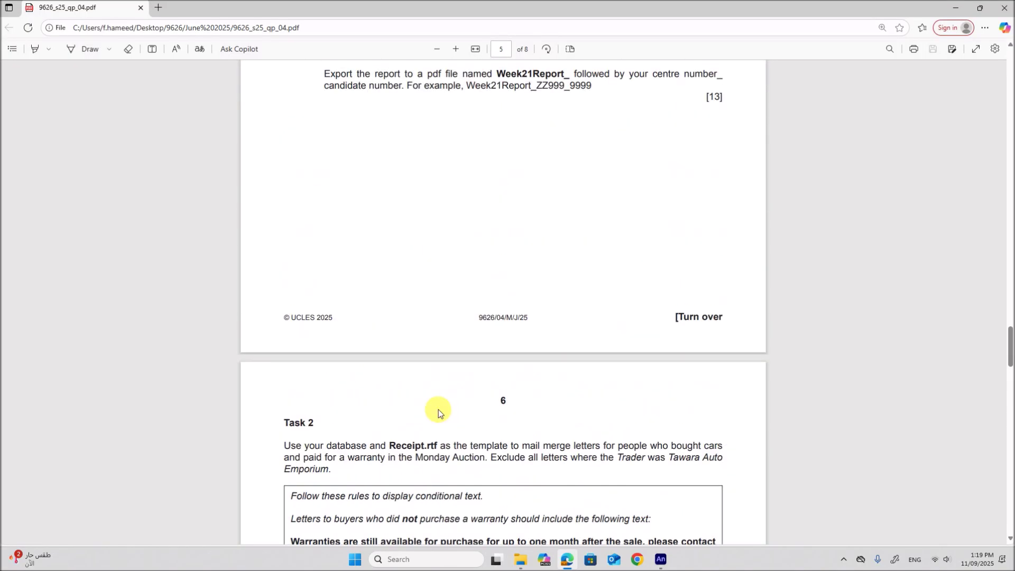
pyautogui.scroll(-15, 539, 444)
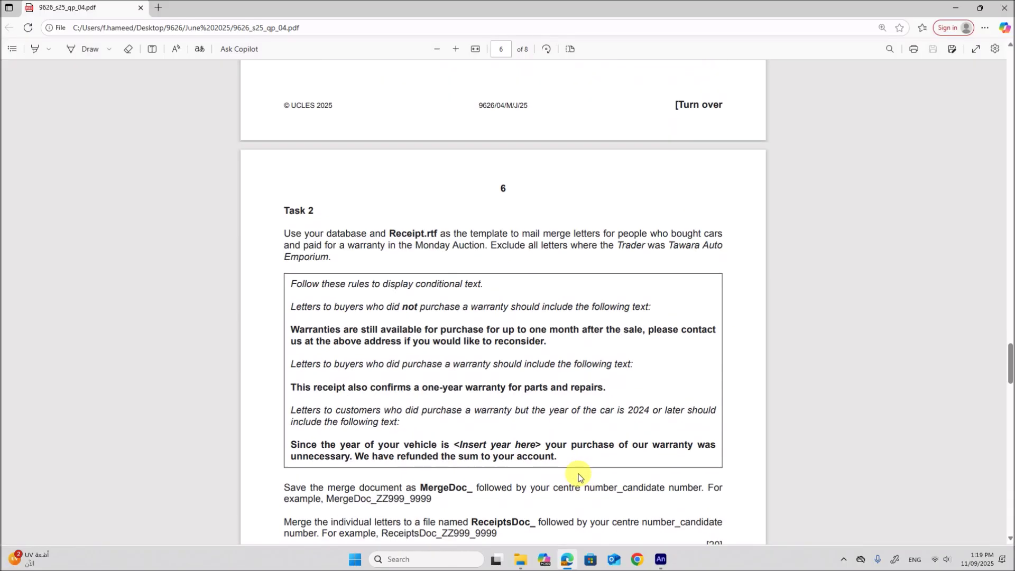